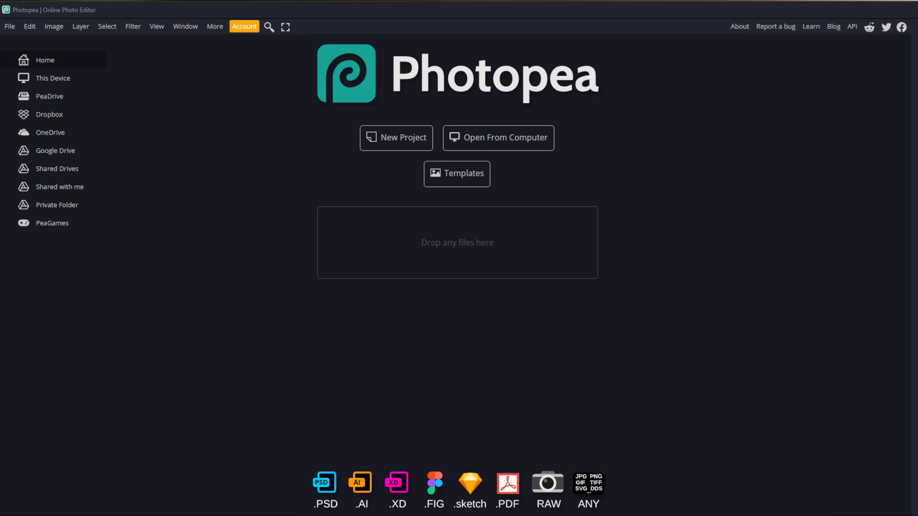
- Open the portrait photo pexels-pixabay-458718 and examine the area around the woman's eyes up close
left_click_drag(657, 339, 592, 321)
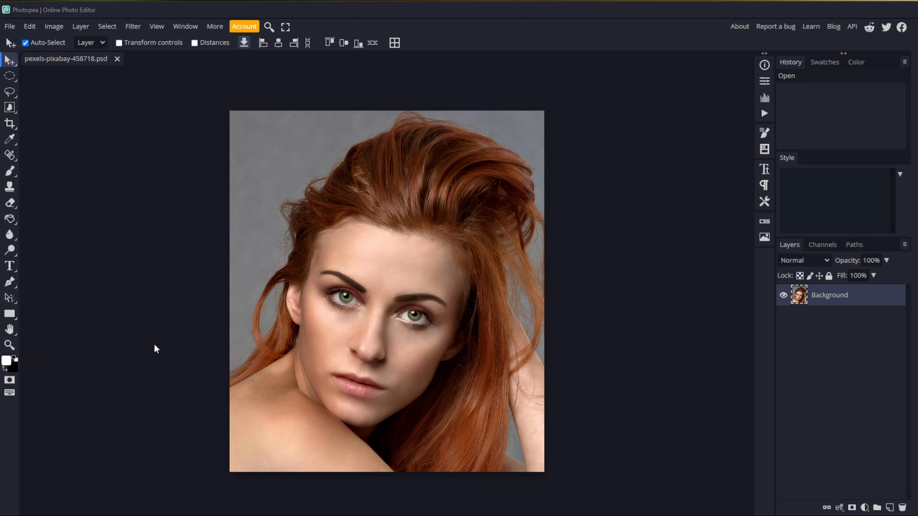
key("z")
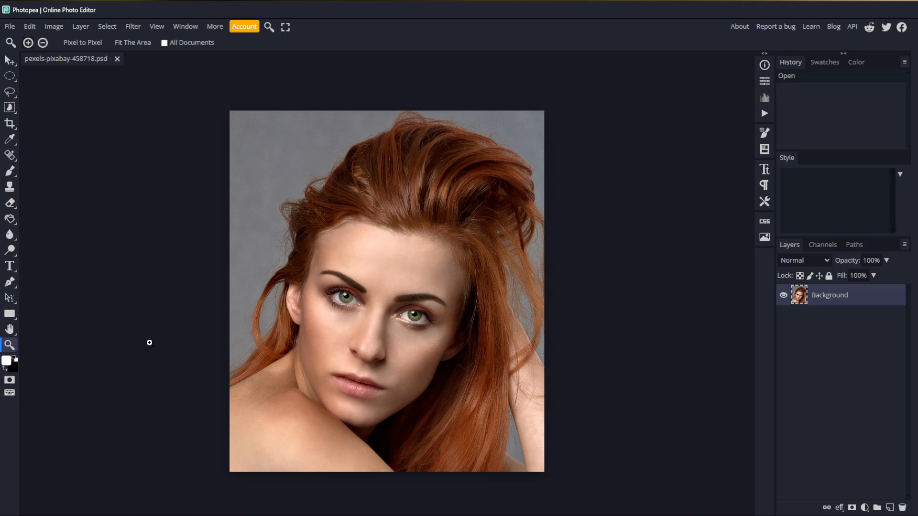
left_click(382, 300)
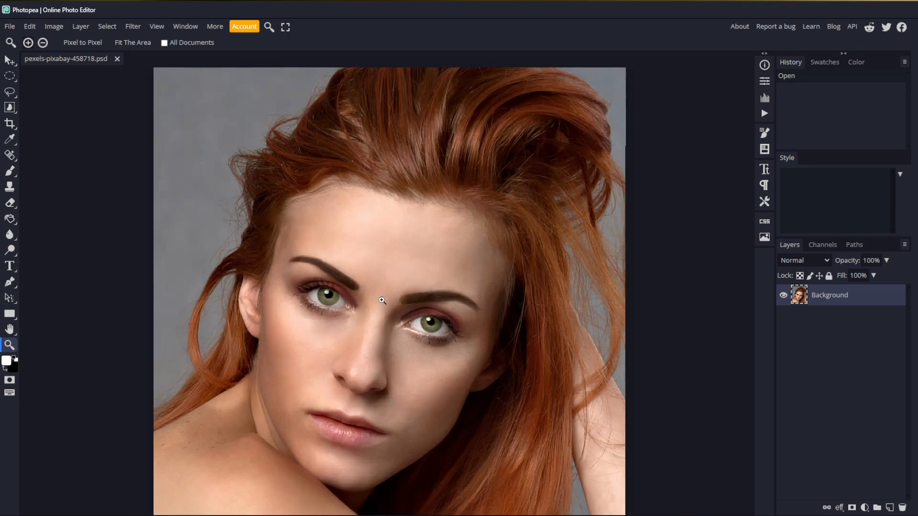
scroll(382, 300, "up", 10)
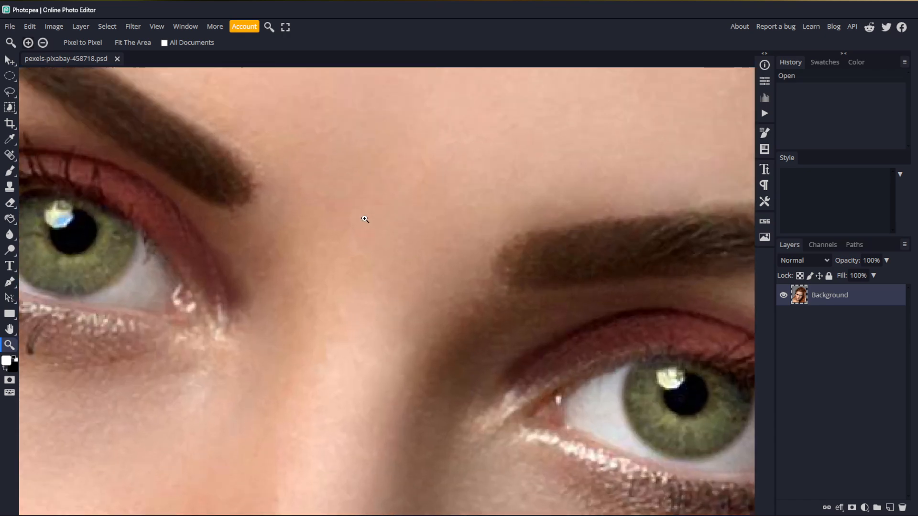
left_click(365, 219)
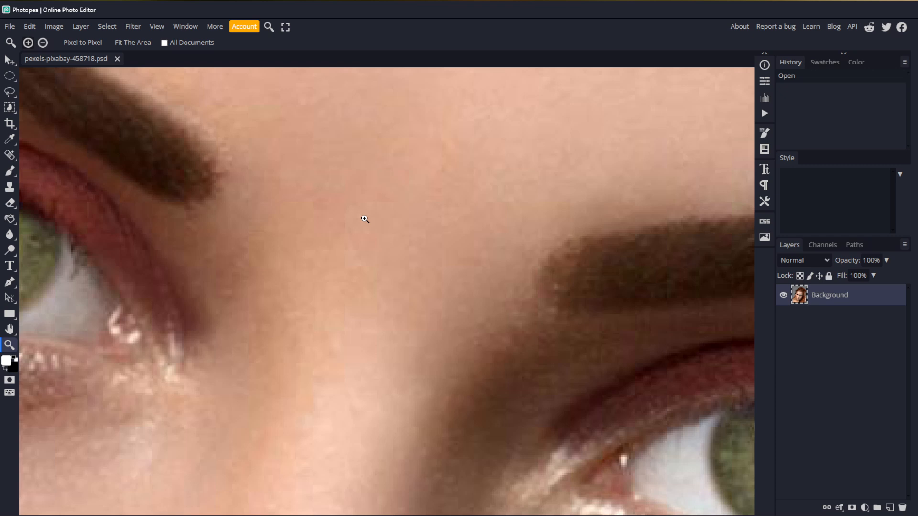
scroll(365, 219, "down", 8)
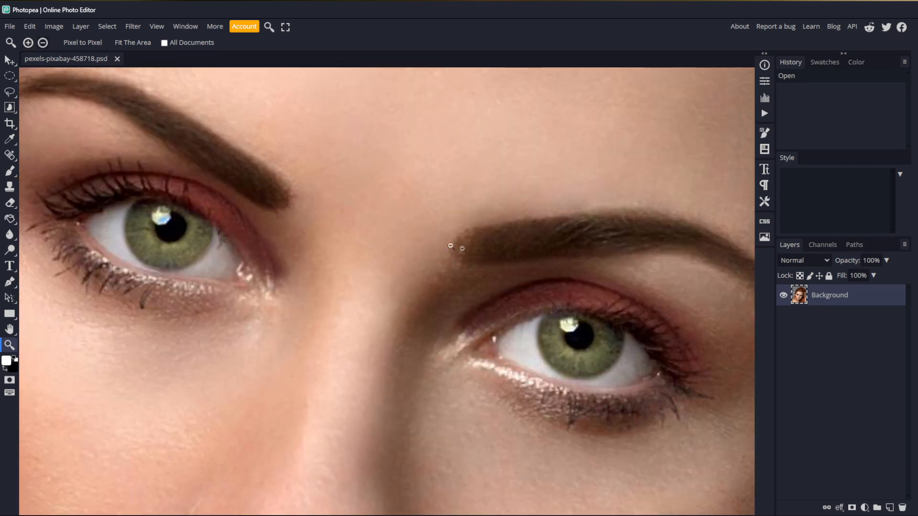
scroll(647, 321, "down", 4)
left_click(182, 247)
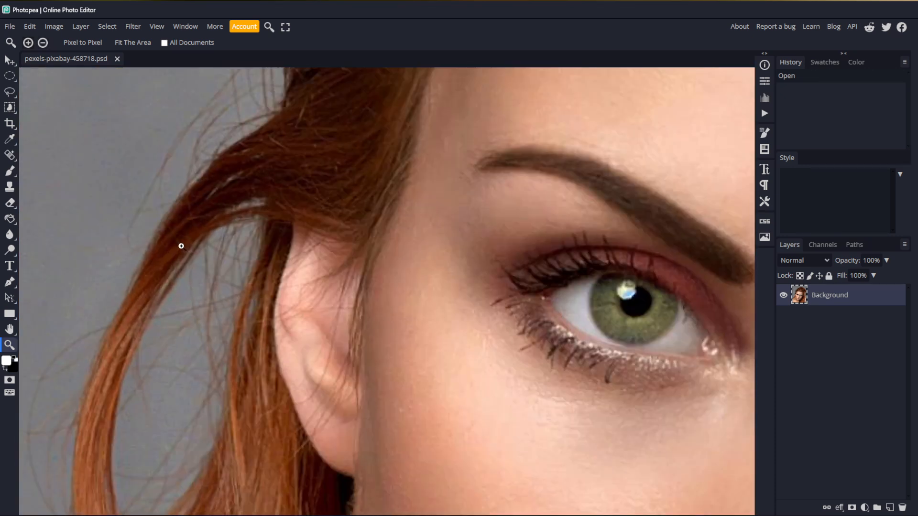
left_click(153, 233)
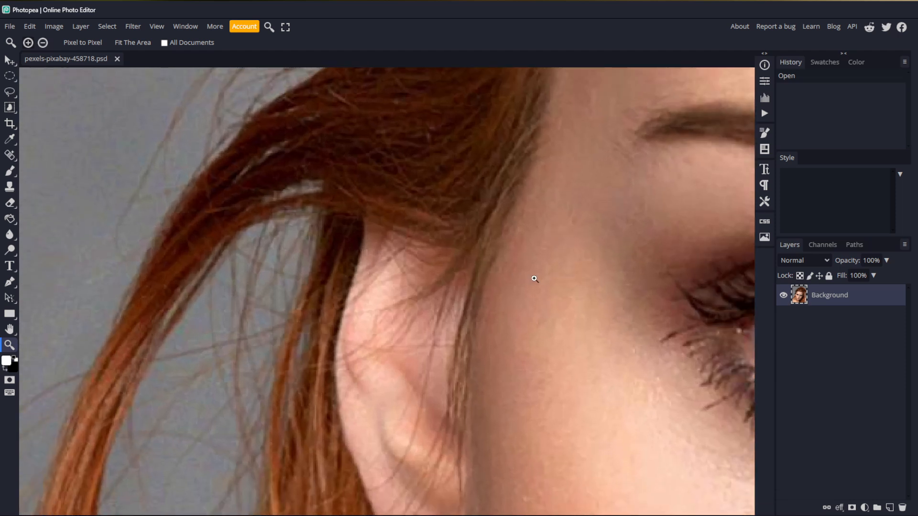
left_click_drag(652, 322, 204, 283)
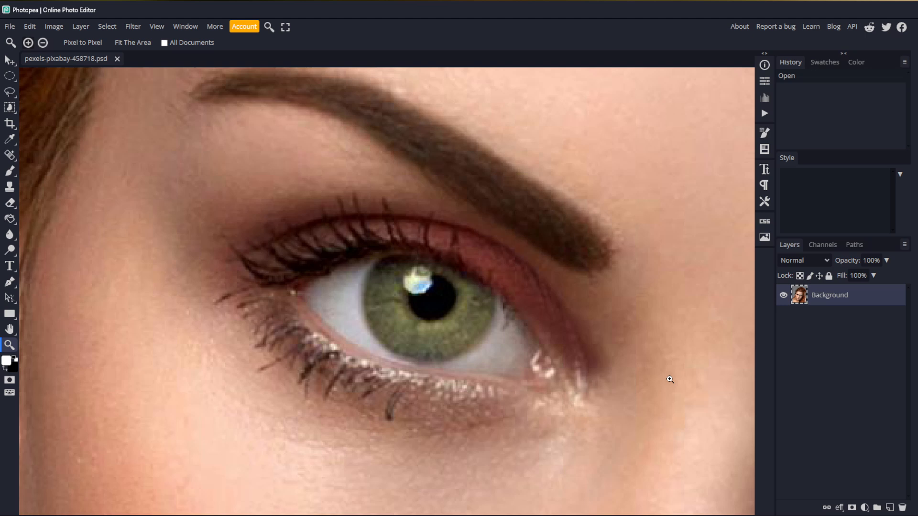
- Make an elliptical selection about 89 by 78 px around the iris of the left-hand eye in the portrait
left_click(10, 76)
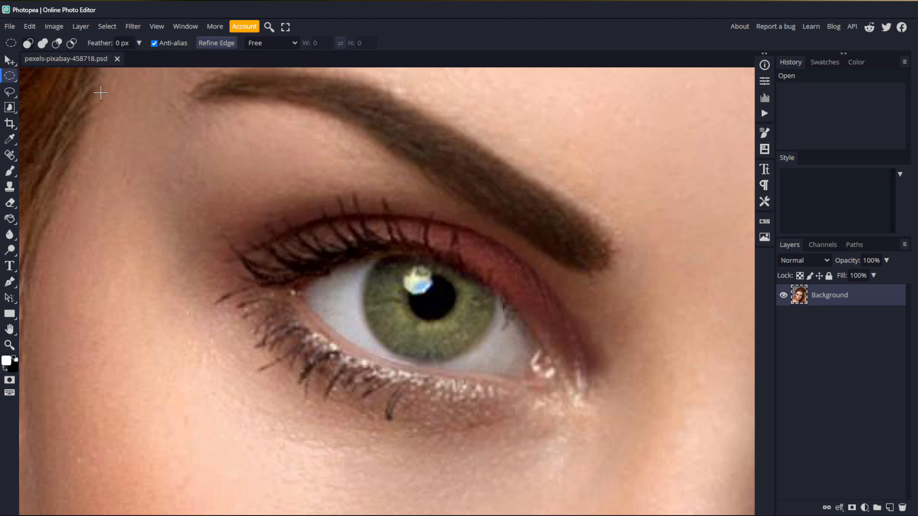
left_click_drag(363, 261, 483, 374)
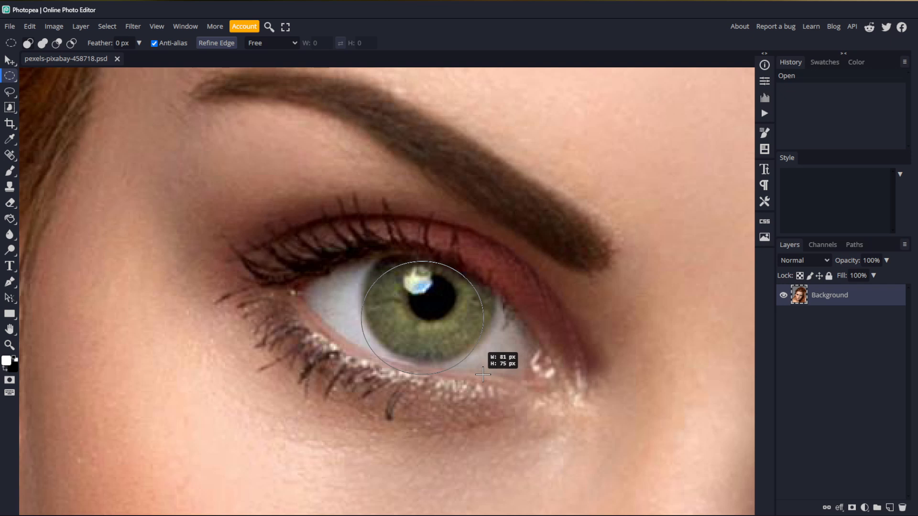
mouse_move(483, 374)
left_mouse_down()
mouse_move(483, 356)
mouse_move(495, 361)
left_mouse_up()
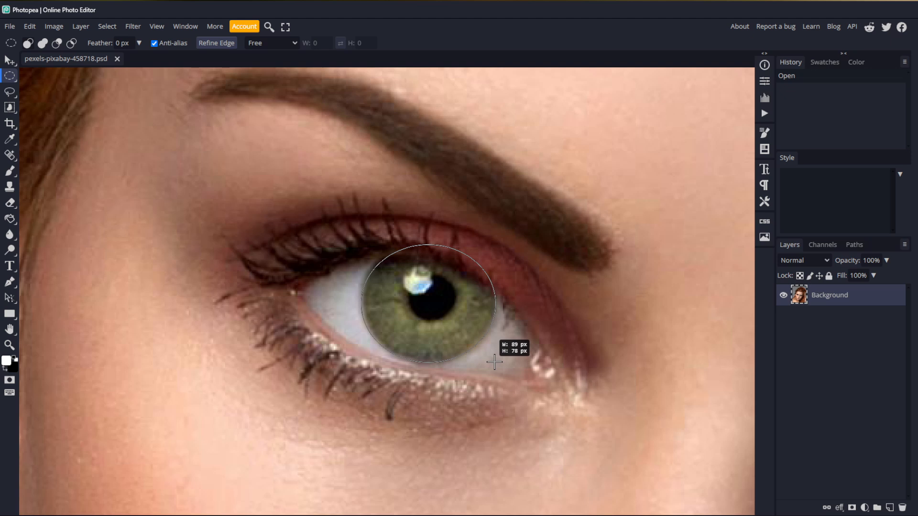
left_click_drag(494, 362, 494, 360)
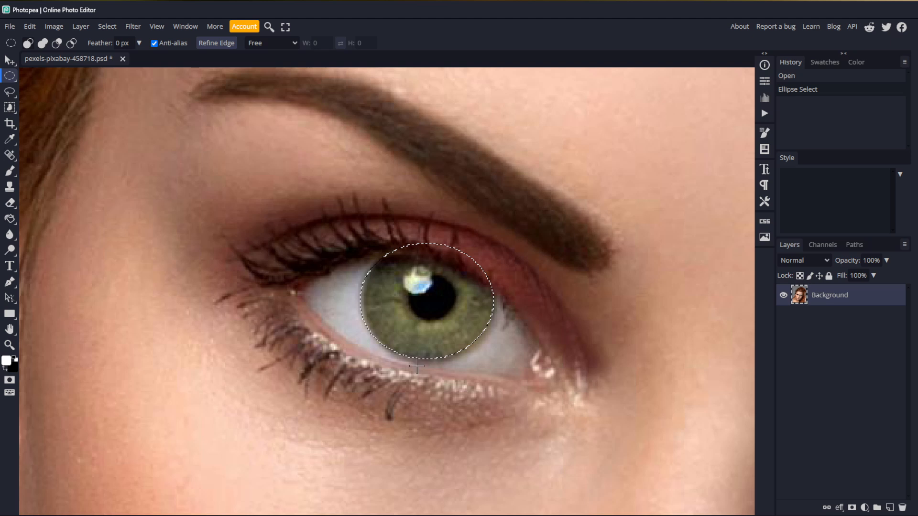
- Intersect the iris selection with a second ellipse about 117 by 80 px to trim the part over the upper eyelid
left_click_drag(324, 379, 501, 257)
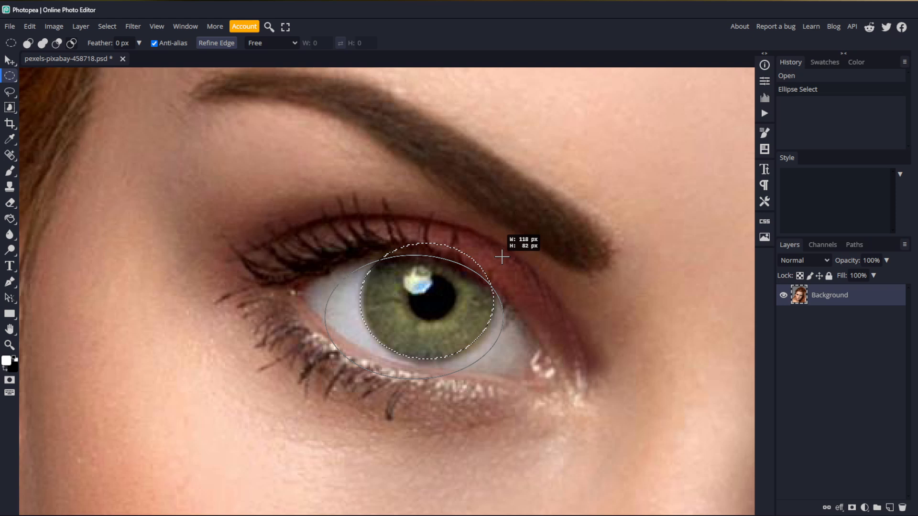
left_click_drag(501, 257, 495, 252)
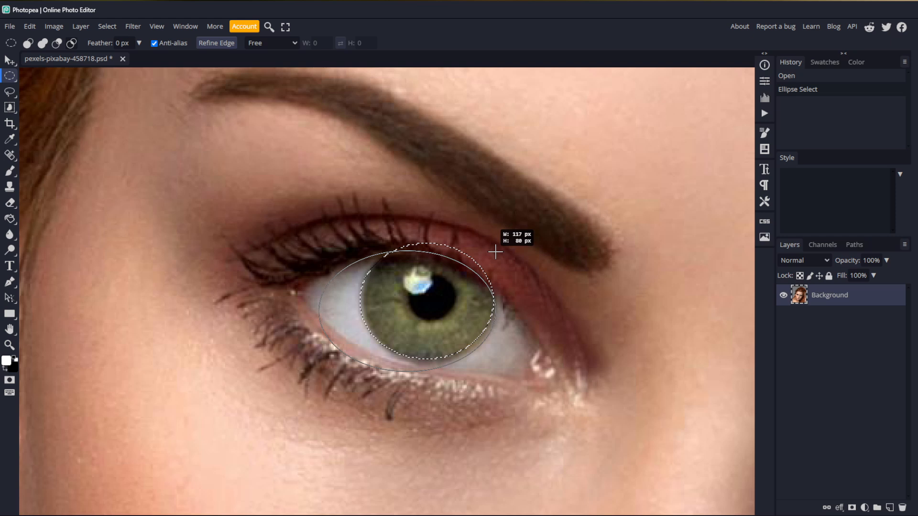
left_click_drag(495, 251, 495, 252)
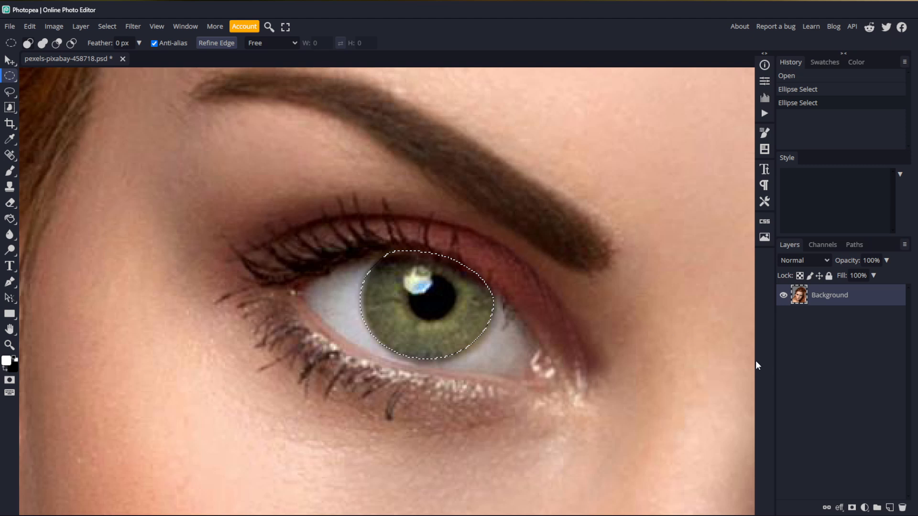
left_click_drag(680, 350, 260, 251)
left_click_drag(658, 285, 474, 223)
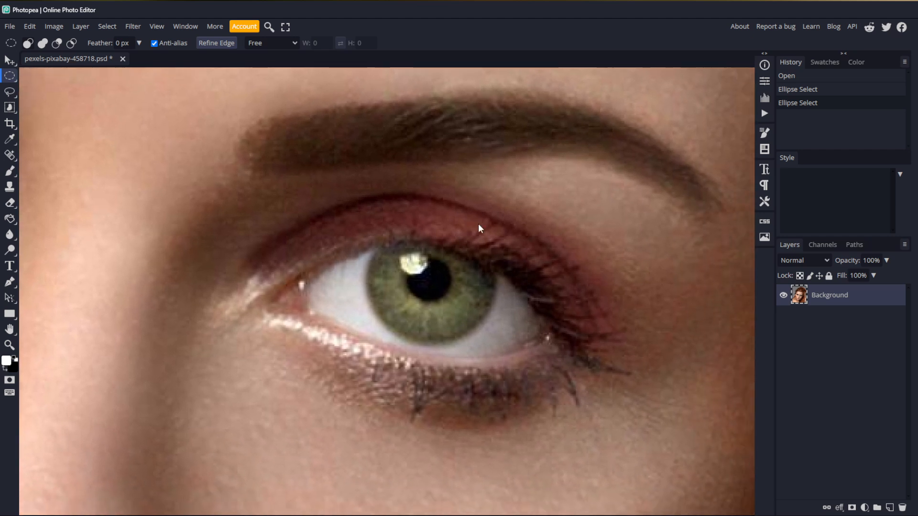
left_click_drag(253, 170, 463, 232)
key("ctrl+d")
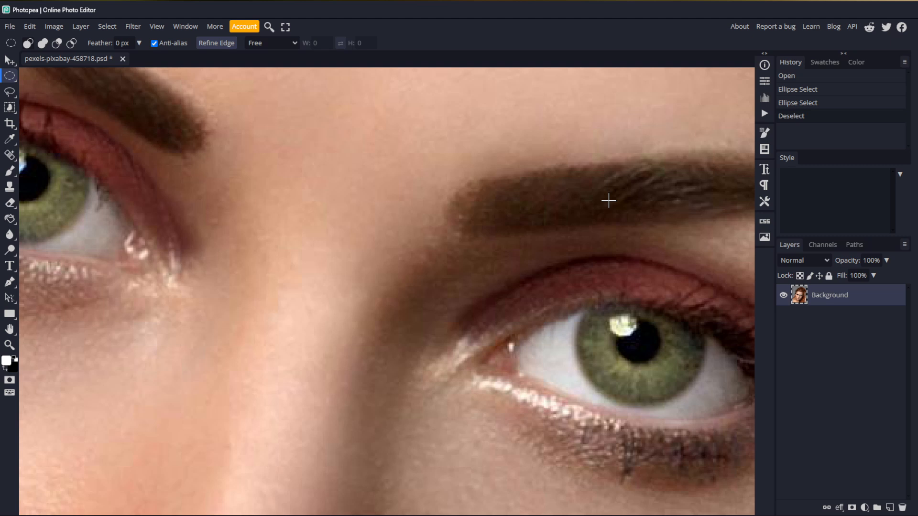
left_click(806, 106)
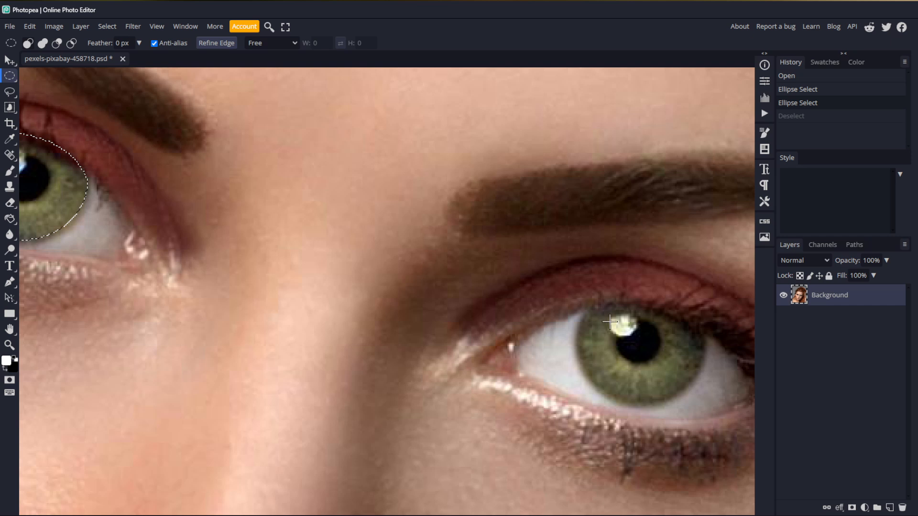
- Add an elliptical selection around the other eye's iris and subtract the part overlapping its upper eyelid with the Lasso
left_click_drag(580, 308, 703, 417)
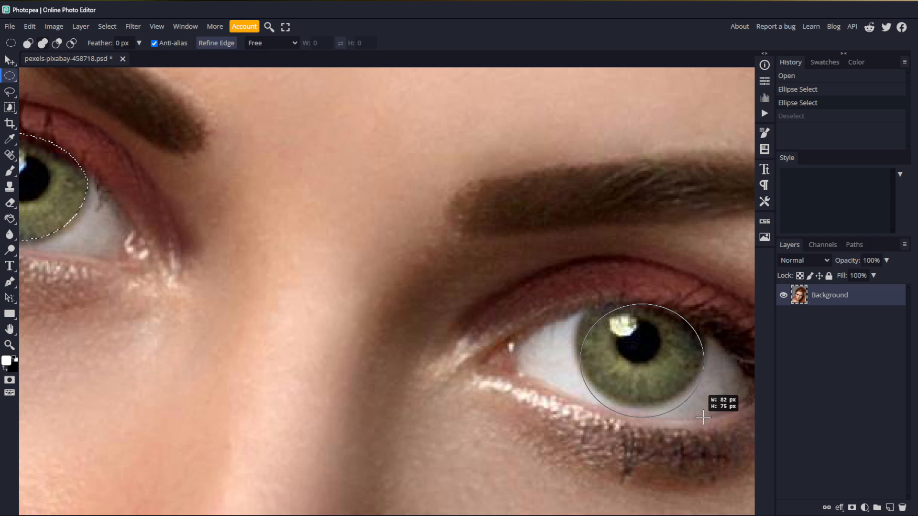
left_click_drag(703, 417, 705, 405)
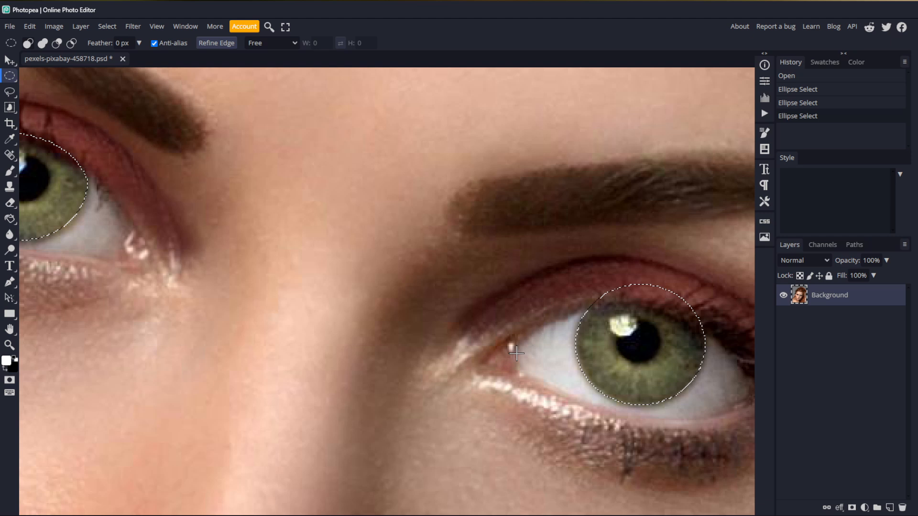
key("l")
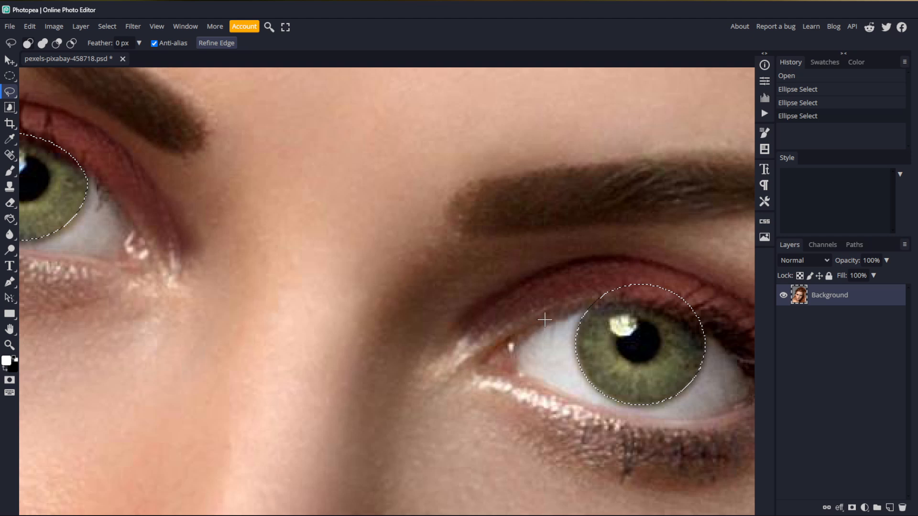
mouse_move(585, 302)
left_mouse_down()
mouse_move(650, 300)
mouse_move(689, 316)
mouse_move(711, 291)
mouse_move(647, 279)
mouse_move(580, 307)
left_mouse_up()
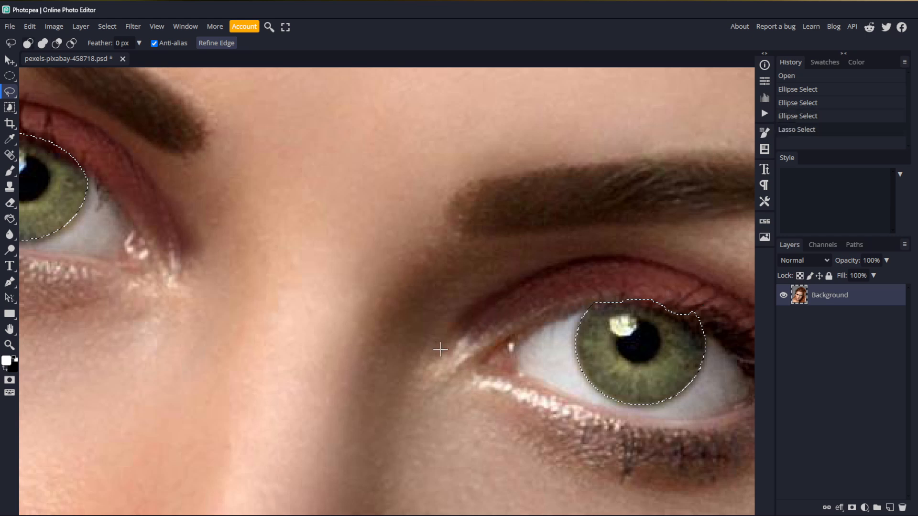
- Create a new layer folder above the Background and give it a raster mask from the two-iris selection
scroll(273, 292, "down", 3)
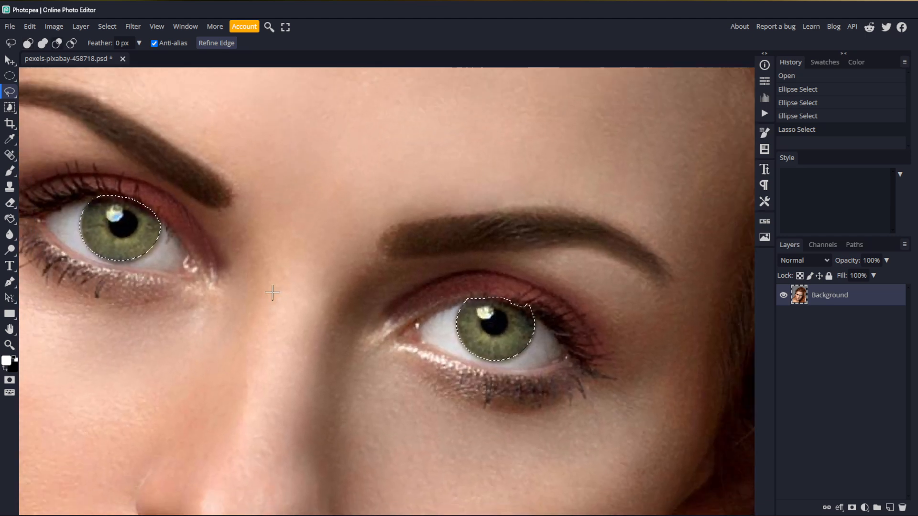
left_click_drag(213, 313, 326, 316)
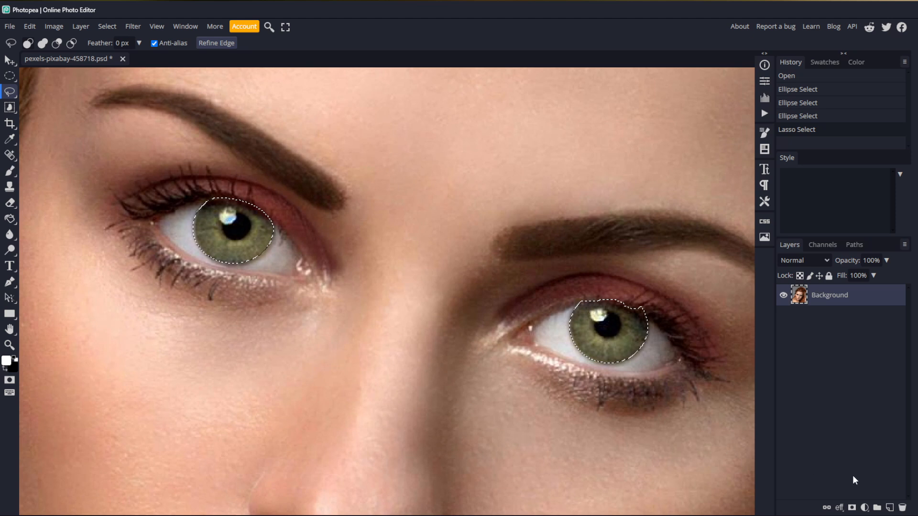
left_click(877, 508)
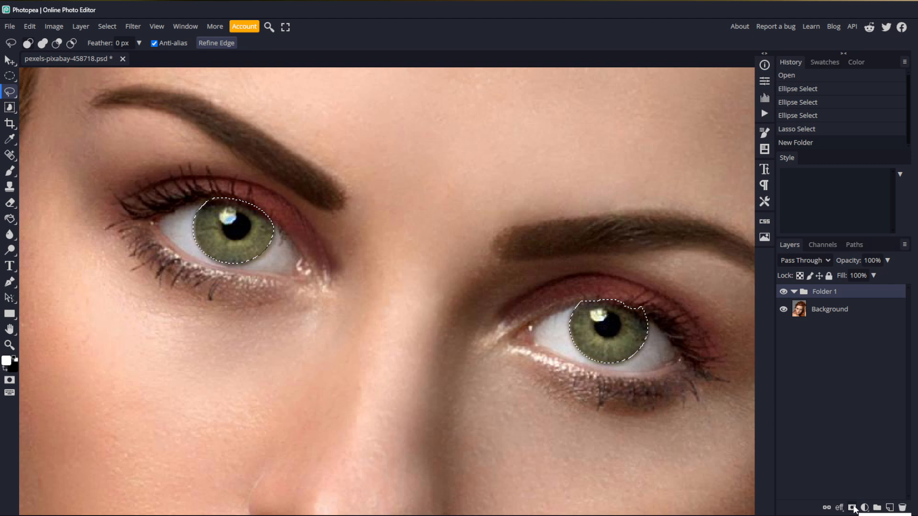
left_click(852, 508)
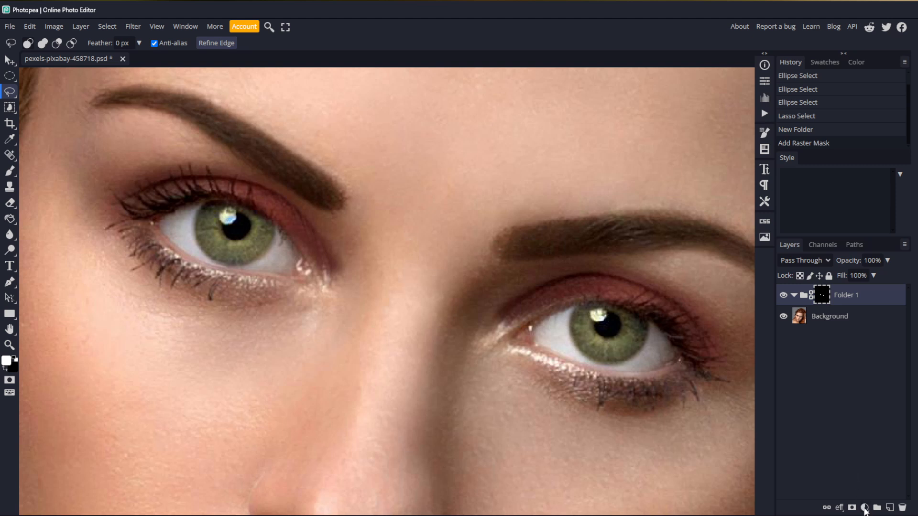
- Add a Hue/Saturation adjustment layer inside the masked folder and show its adjustment settings
left_click(864, 508)
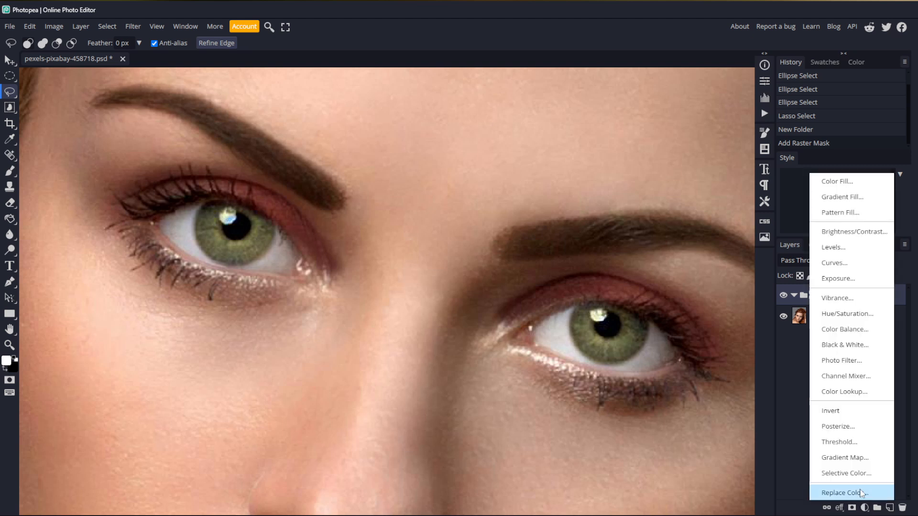
left_click(851, 314)
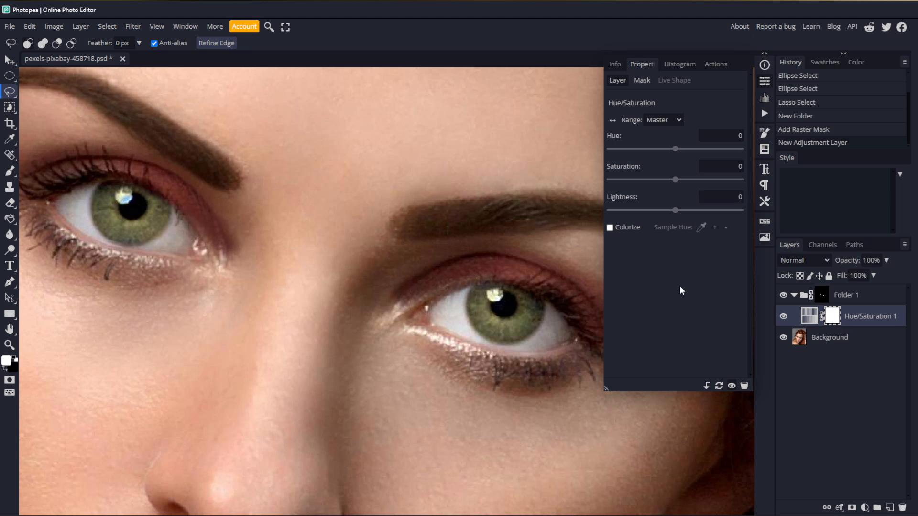
left_click(764, 81)
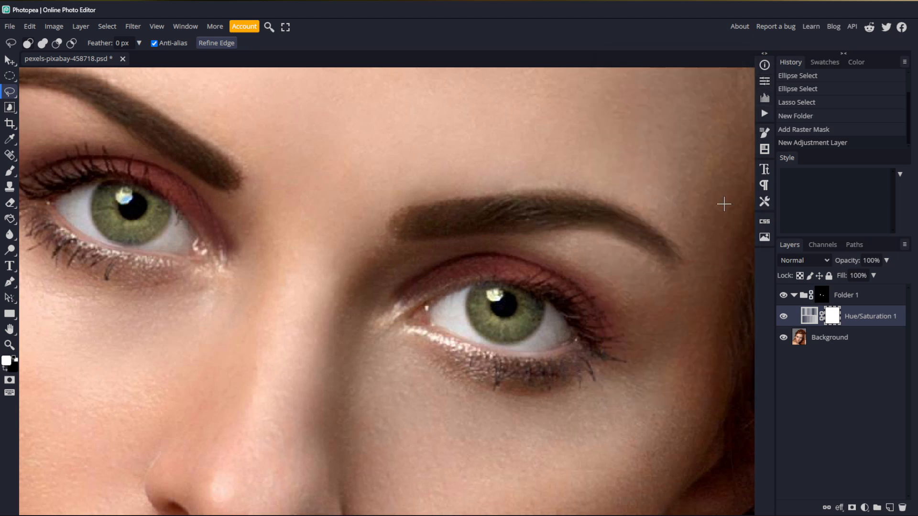
left_click(811, 318)
left_click(810, 318)
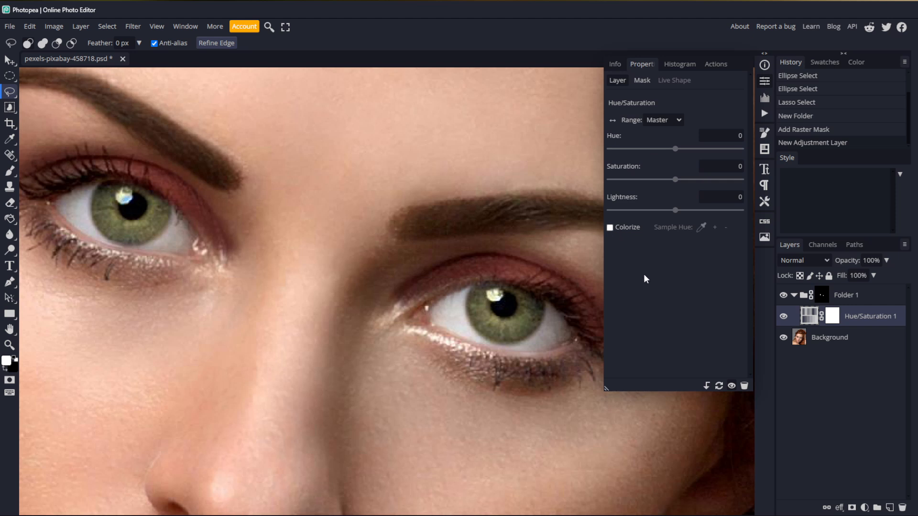
- Colorize the irises with the Hue/Saturation adjustment, setting Hue to -125 and Saturation to 15 and leaving Lightness at 0
left_click(610, 228)
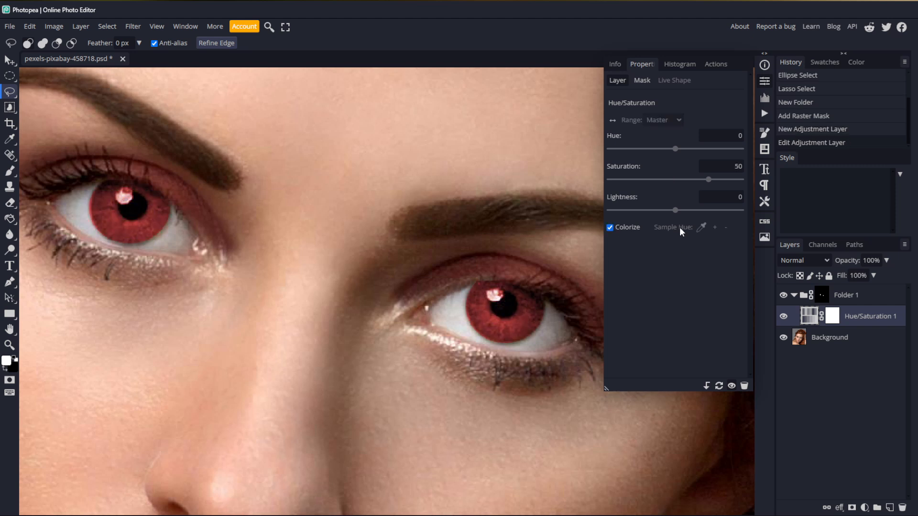
left_click_drag(678, 150, 630, 160)
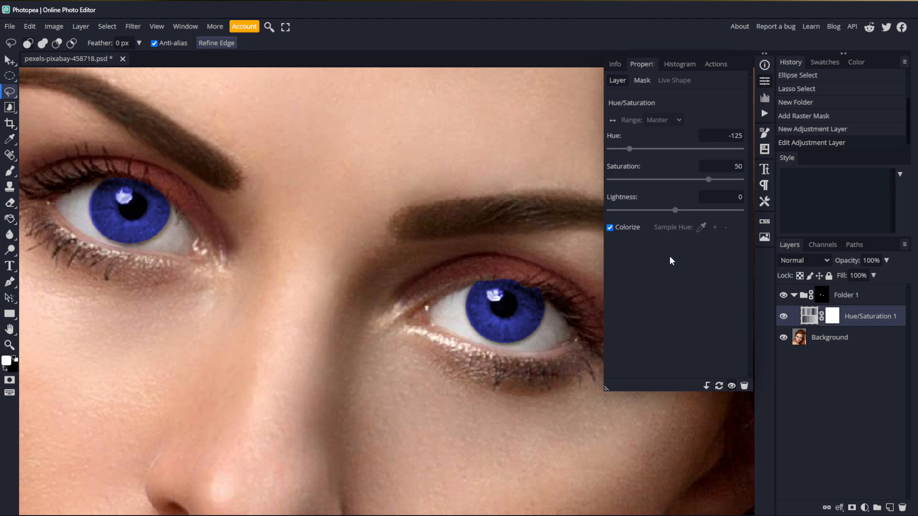
left_click_drag(708, 184, 687, 200)
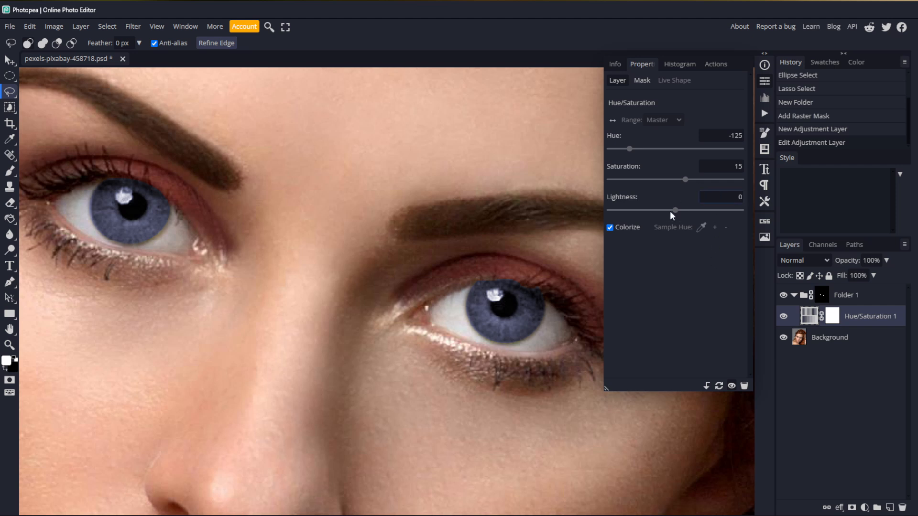
mouse_move(675, 211)
left_mouse_down()
mouse_move(707, 216)
mouse_move(624, 216)
mouse_move(675, 210)
left_mouse_up()
scroll(365, 320, "down", 1)
scroll(365, 321, "down", 2)
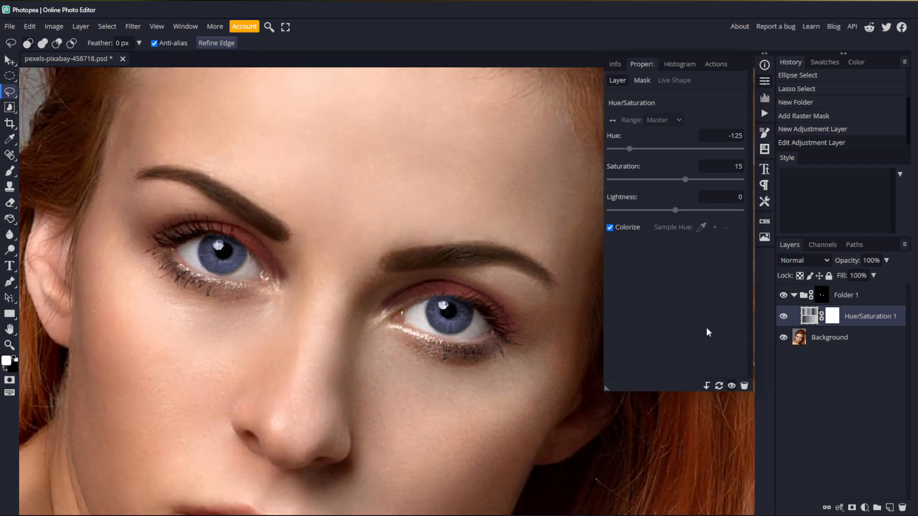
- Set the Hue/Saturation adjustment layer's blend mode to Color
left_click(829, 260)
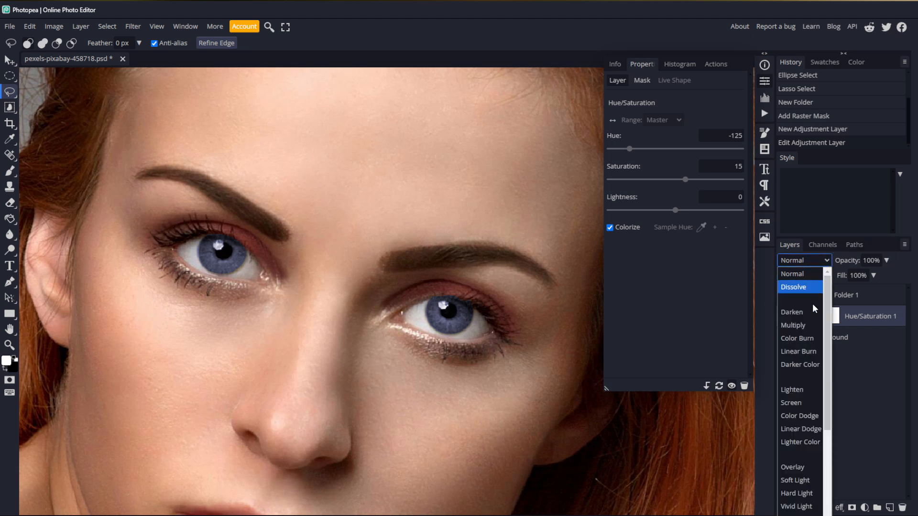
scroll(806, 348, "down", 3)
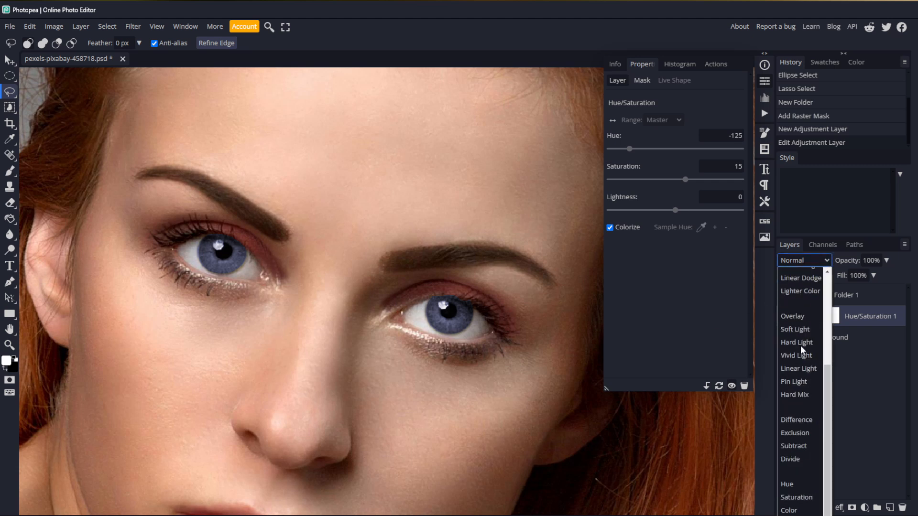
left_click(794, 510)
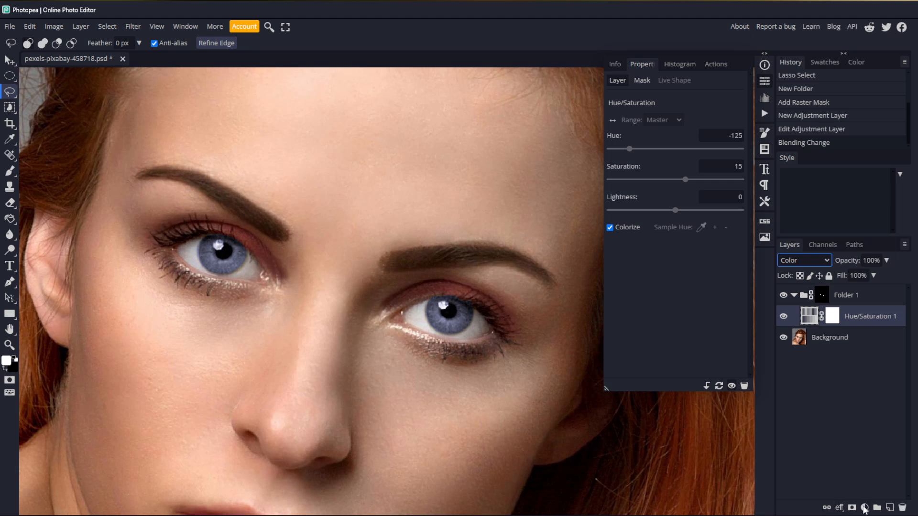
- Add a Levels adjustment above the Hue/Saturation layer with input levels of 21 black, 1.09 midtones and 223 white
left_click(864, 507)
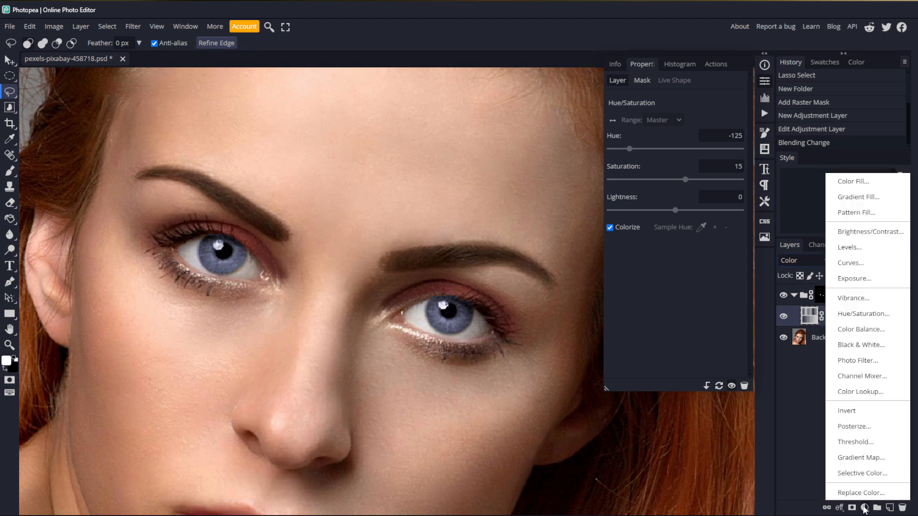
left_click(861, 248)
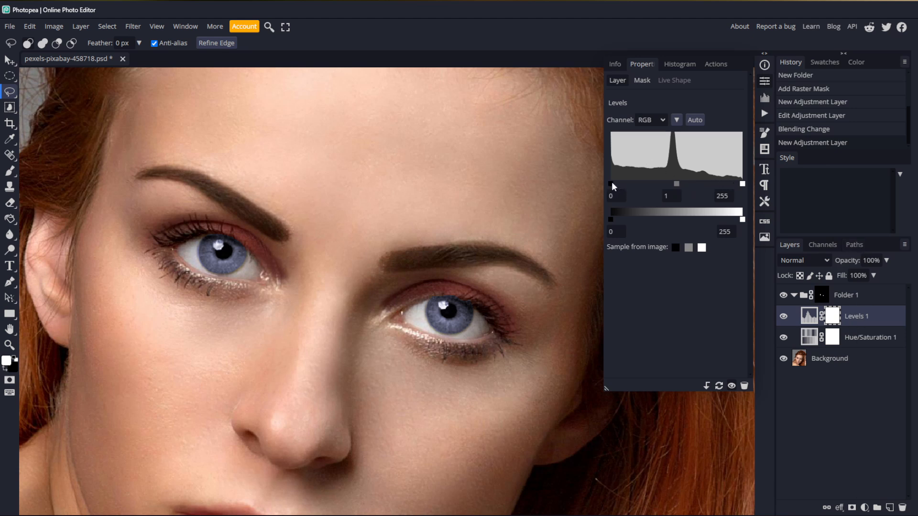
left_click_drag(612, 187, 622, 183)
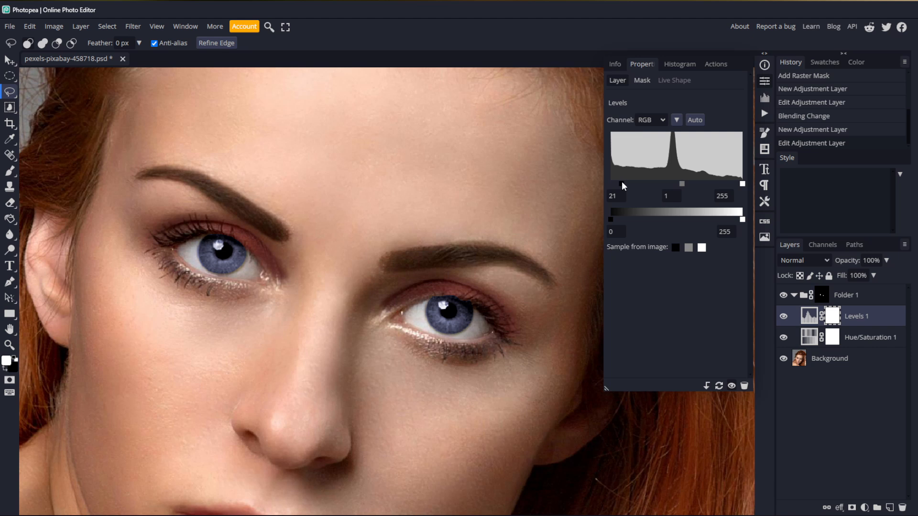
left_click_drag(742, 185, 729, 193)
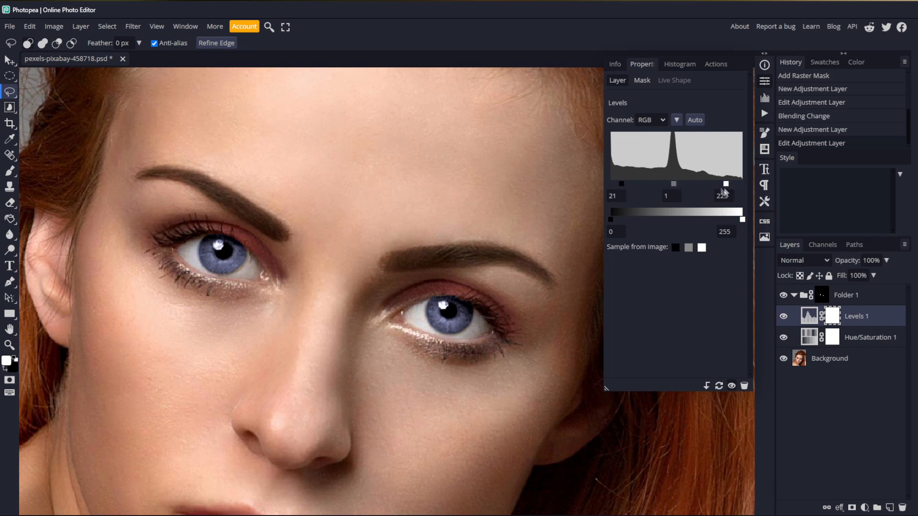
left_click_drag(674, 184, 674, 188)
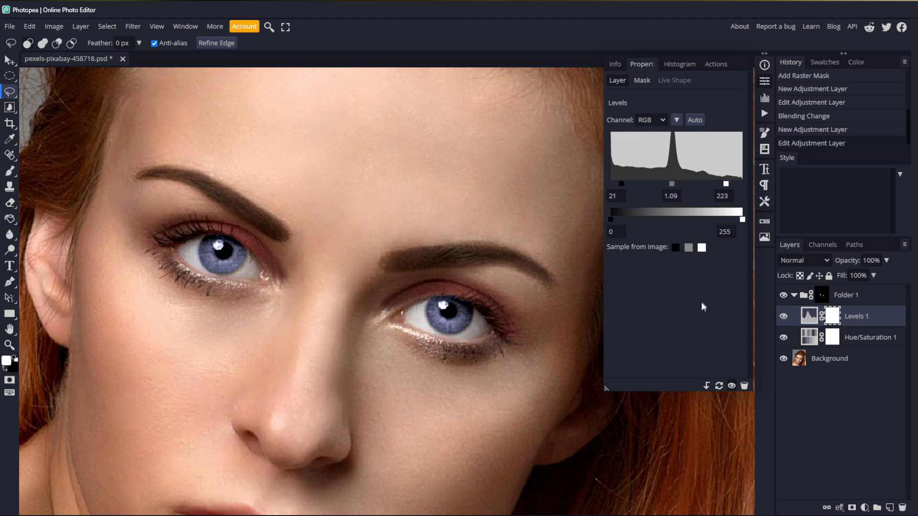
left_click(765, 81)
- Target Folder 1's mask for painting and set up a Brush of 8 px size and 0% hardness
key("z")
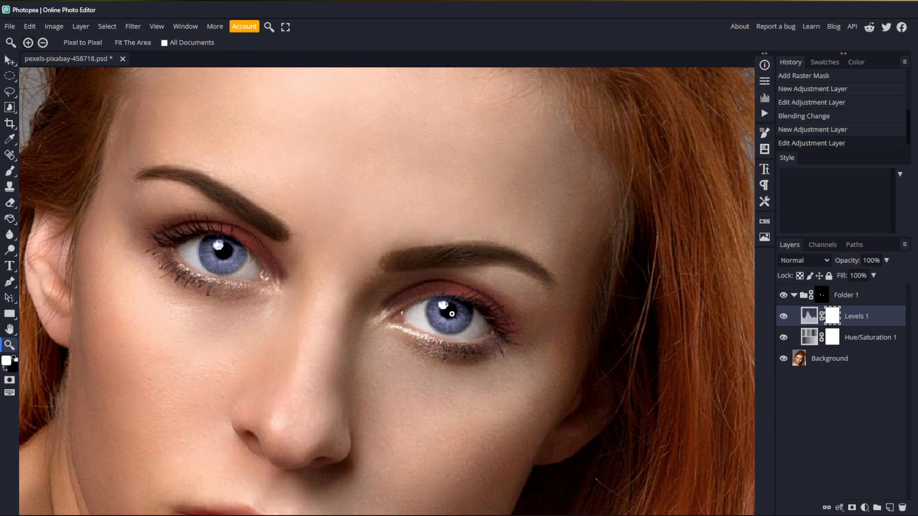
left_click(454, 315)
left_click(475, 301)
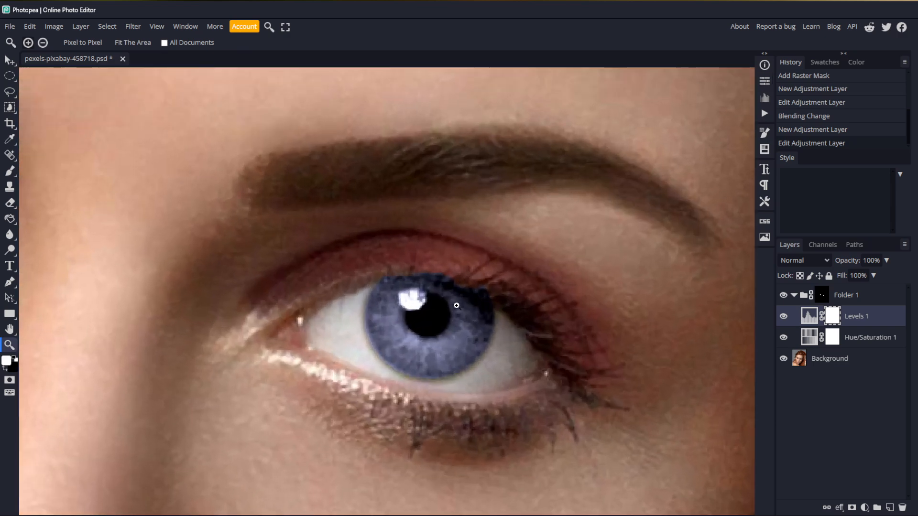
left_click(456, 306)
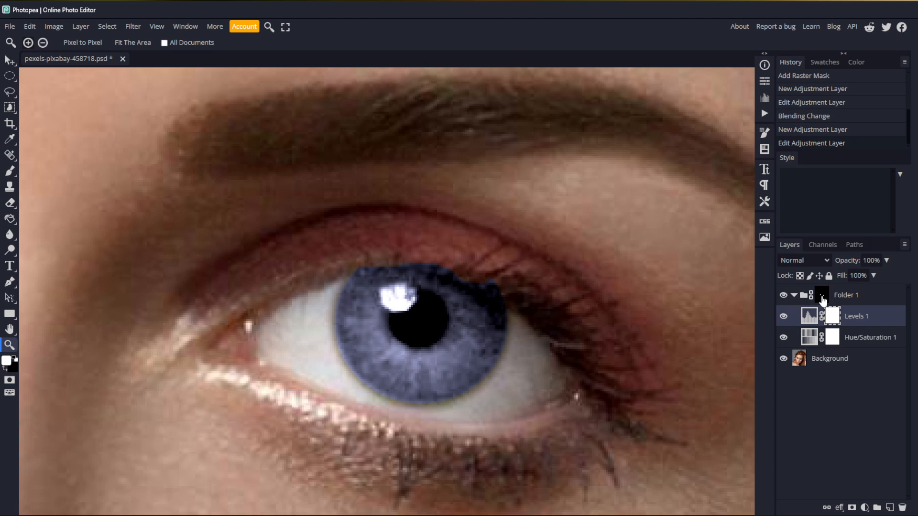
left_click(822, 299)
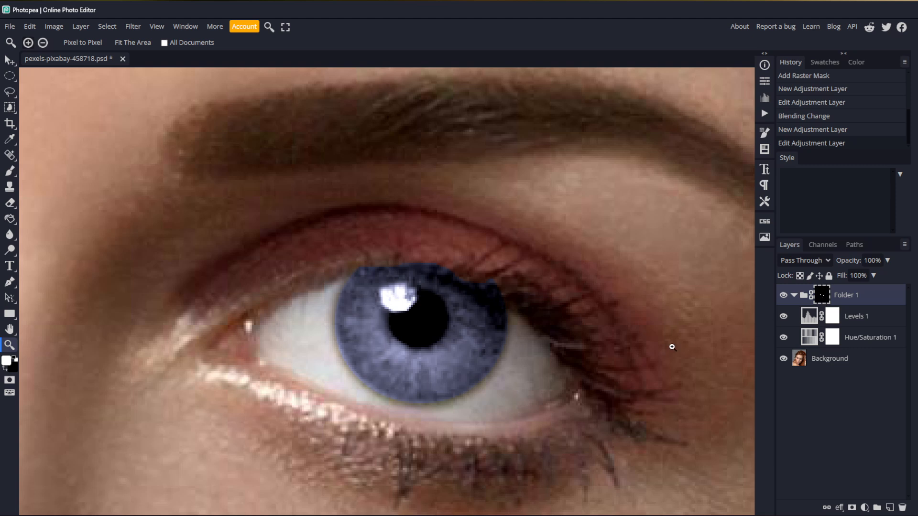
key("b")
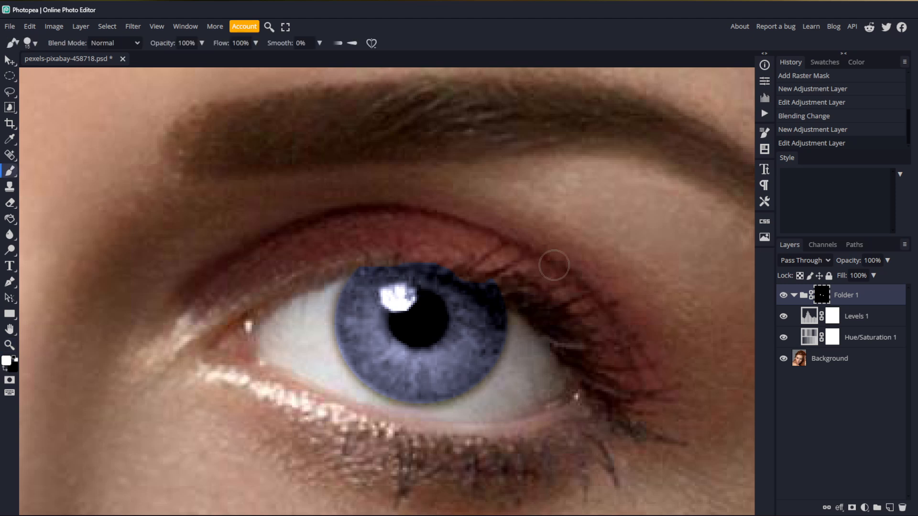
right_click(428, 193)
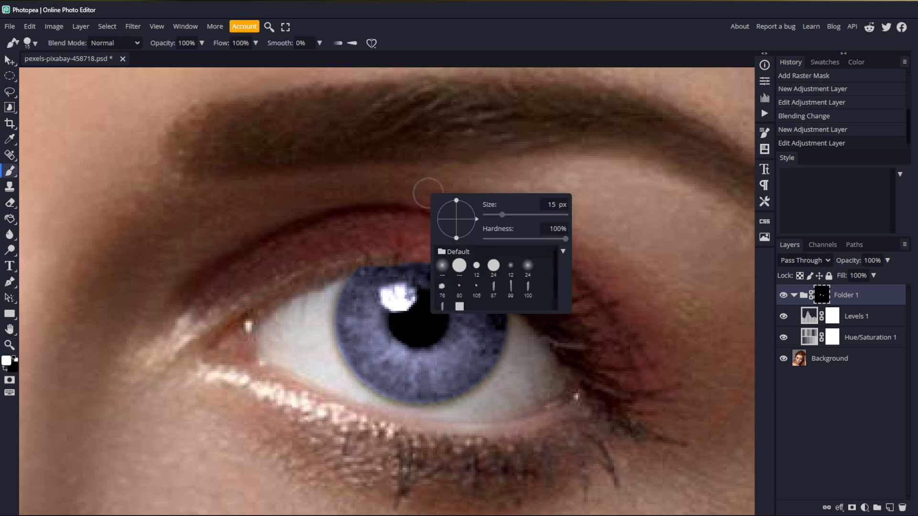
left_click_drag(505, 221, 500, 221)
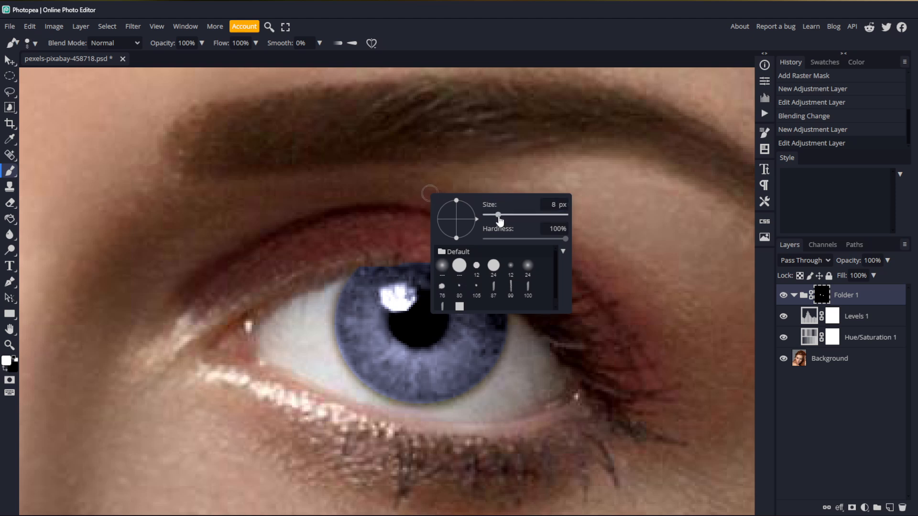
left_click_drag(566, 239, 485, 239)
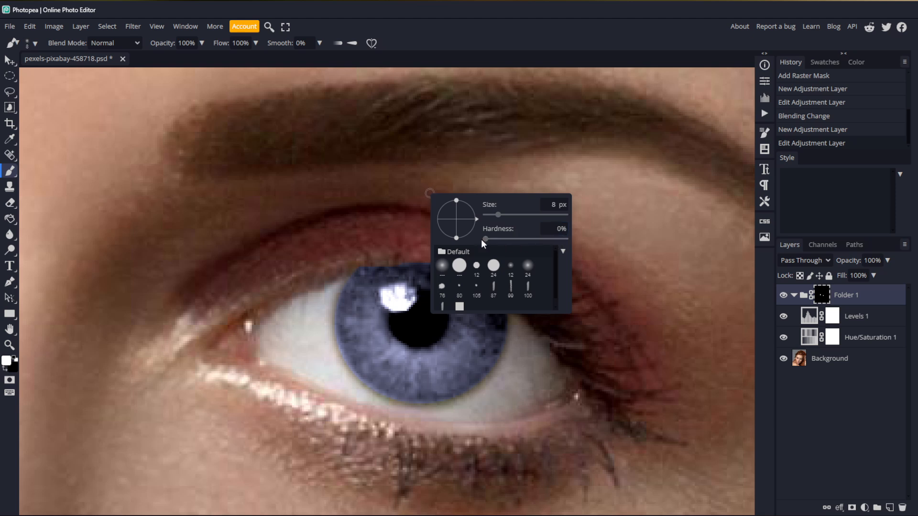
left_click(569, 34)
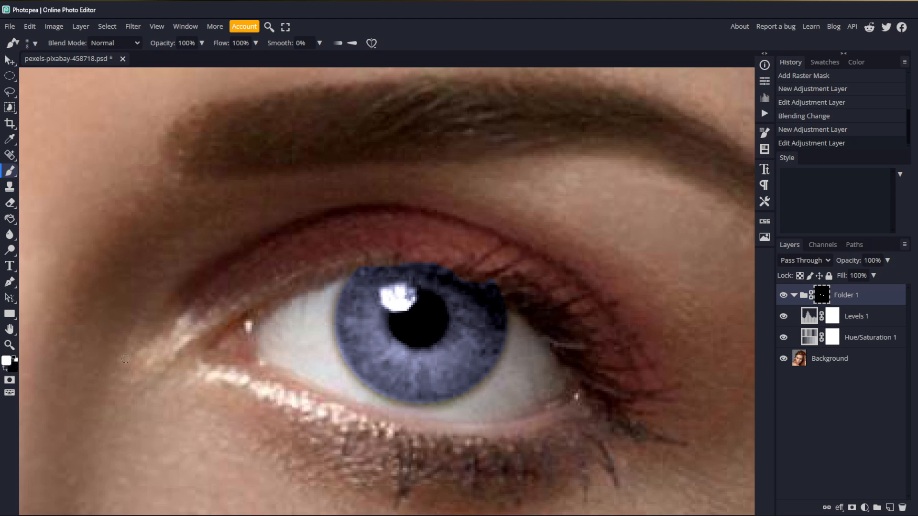
- Paint black on the folder mask along this eye's upper iris edge and over its pupil and light reflection
key("x")
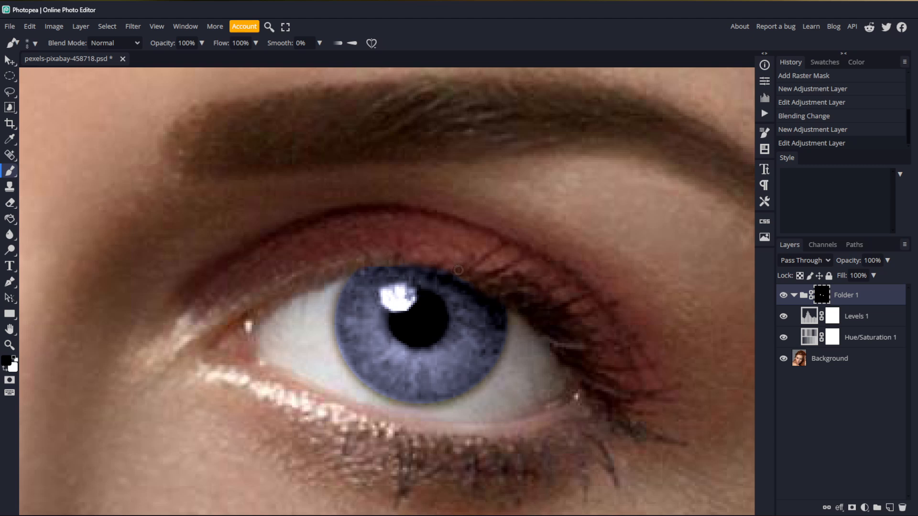
left_click_drag(417, 261, 507, 286)
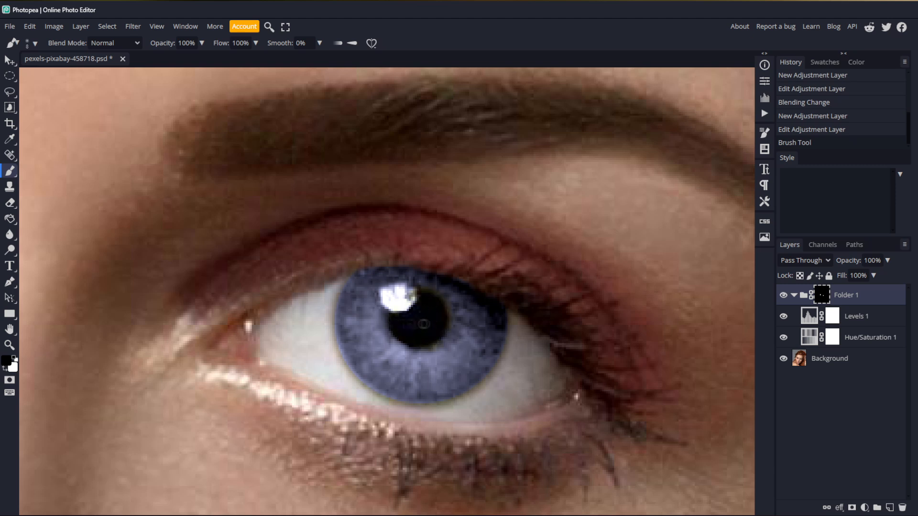
mouse_move(408, 302)
left_mouse_down()
mouse_move(397, 290)
mouse_move(392, 301)
mouse_move(412, 307)
mouse_move(397, 294)
left_mouse_up()
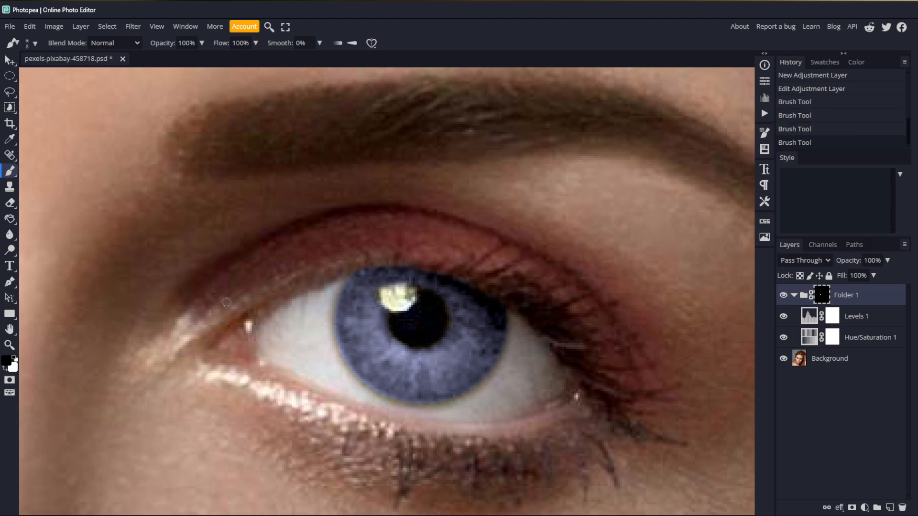
- Mask out the other eye's upper iris edge, pupil and light reflection with black on the folder mask
key("space")
left_click_drag(170, 275, 744, 327)
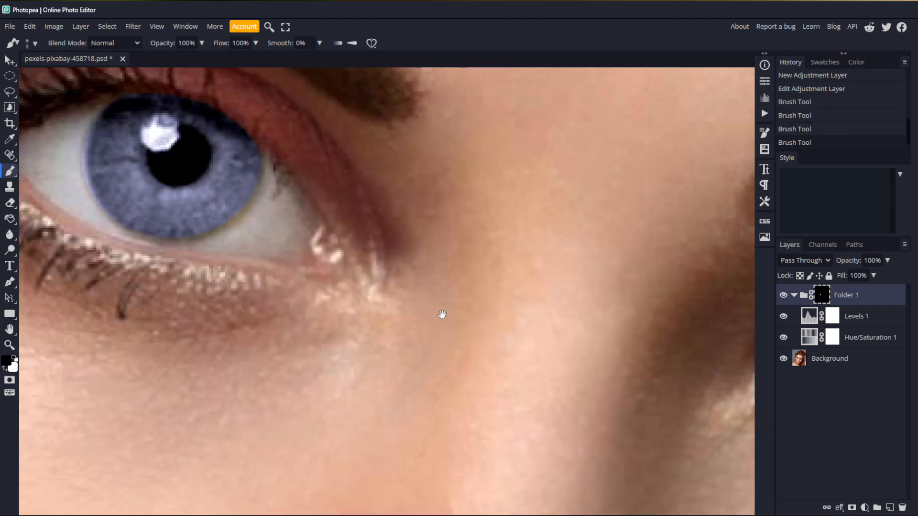
mouse_move(196, 315)
left_mouse_down()
mouse_move(392, 438)
mouse_move(401, 460)
left_mouse_up()
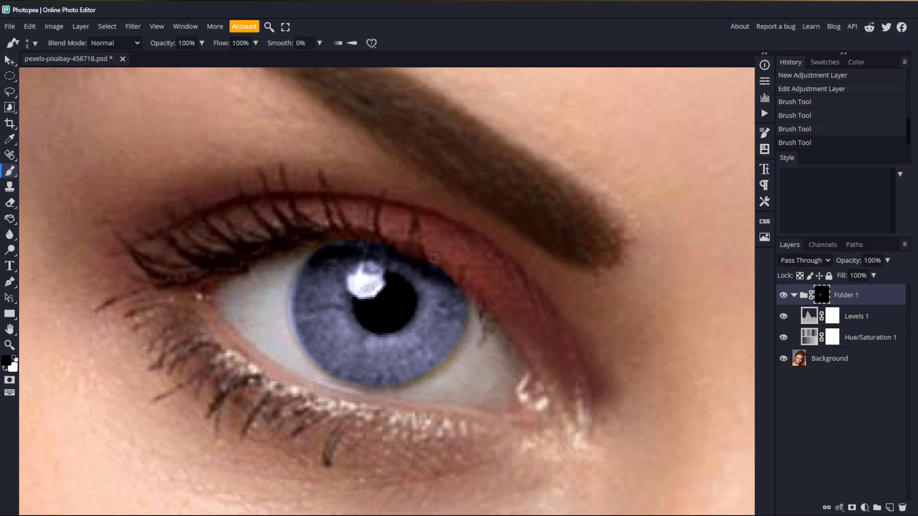
left_click_drag(447, 269, 327, 231)
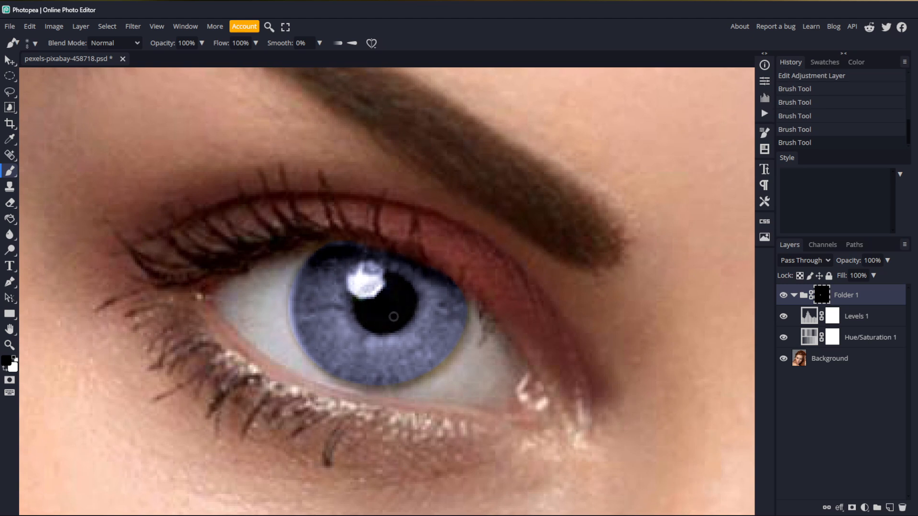
mouse_move(381, 306)
left_mouse_down()
mouse_move(371, 277)
mouse_move(358, 276)
mouse_move(376, 284)
mouse_move(355, 285)
left_mouse_up()
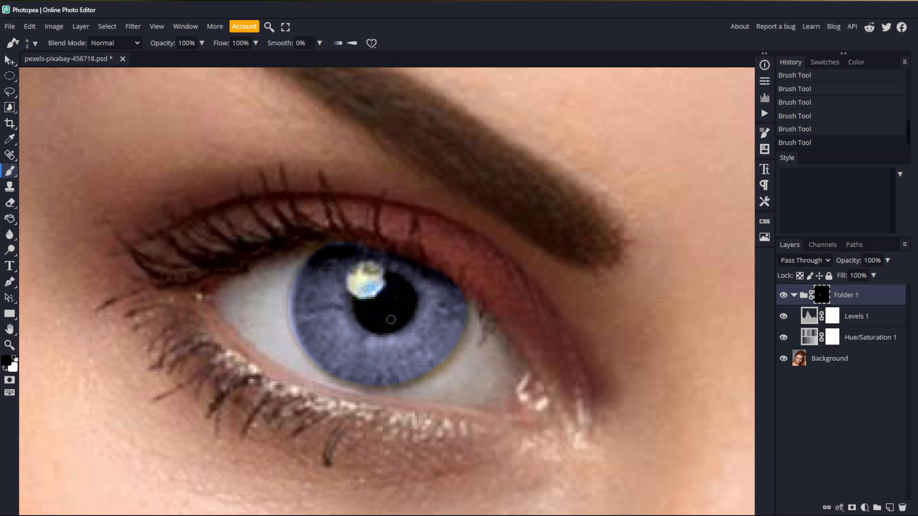
- Paint a black stroke on the mask over the iris below the pupil and restore that area with white
left_click_drag(386, 358, 388, 331)
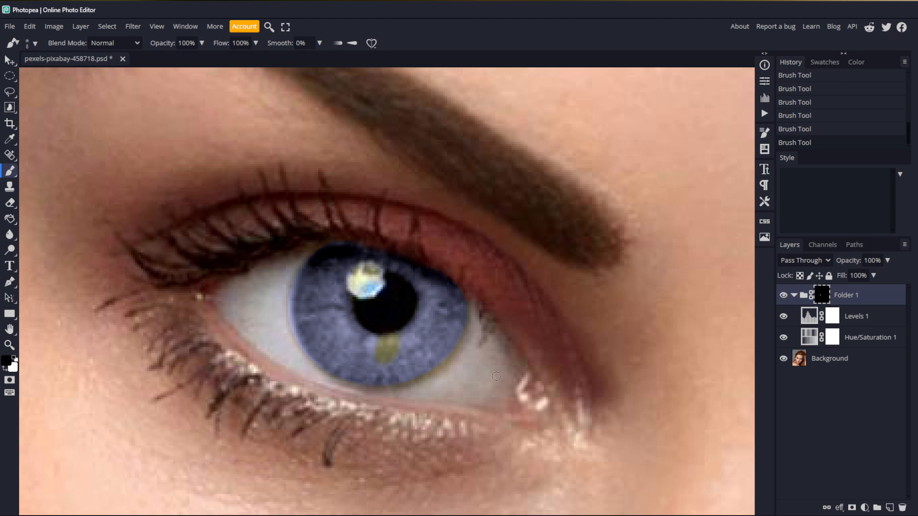
key("x")
mouse_move(374, 358)
left_mouse_down()
mouse_move(387, 362)
mouse_move(366, 356)
mouse_move(393, 348)
mouse_move(378, 345)
mouse_move(394, 337)
left_mouse_up()
mouse_move(467, 300)
left_mouse_down()
mouse_move(415, 367)
mouse_move(342, 372)
left_mouse_up()
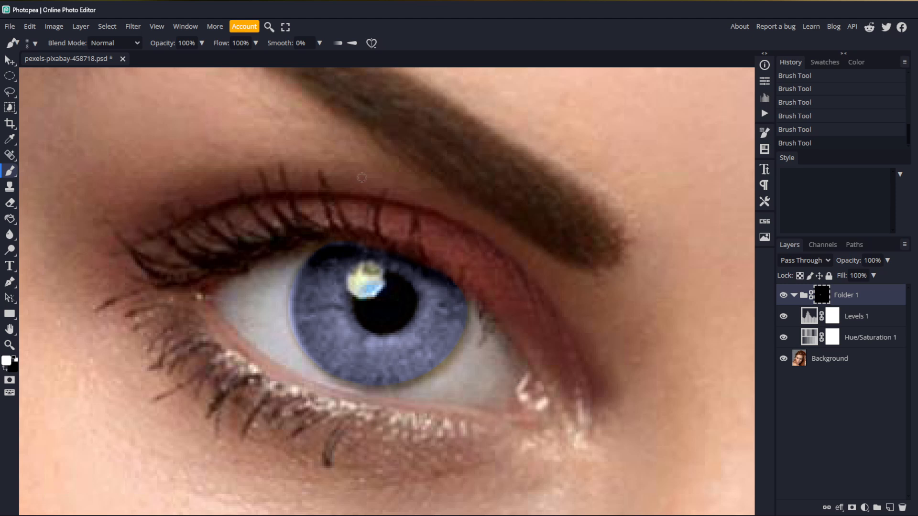
- Soften the folder mask's edges with a low-radius Gaussian Blur
left_click(136, 26)
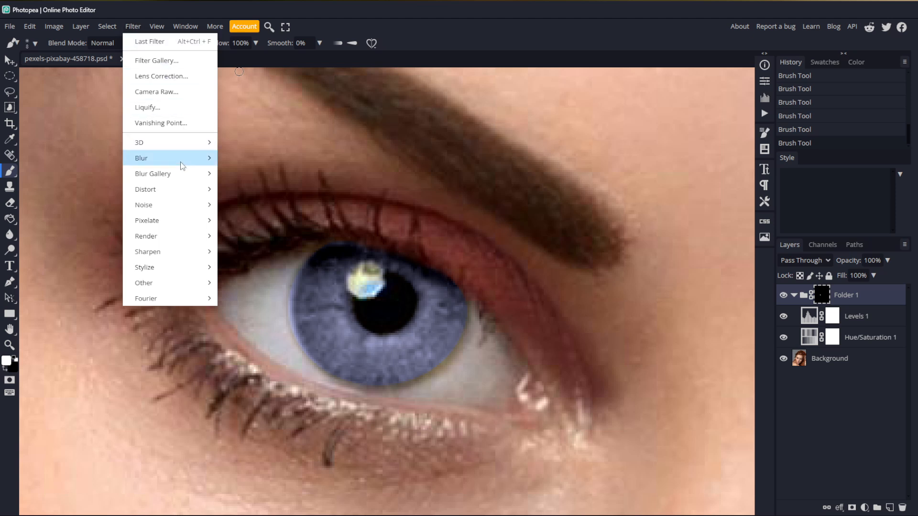
mouse_move(180, 157)
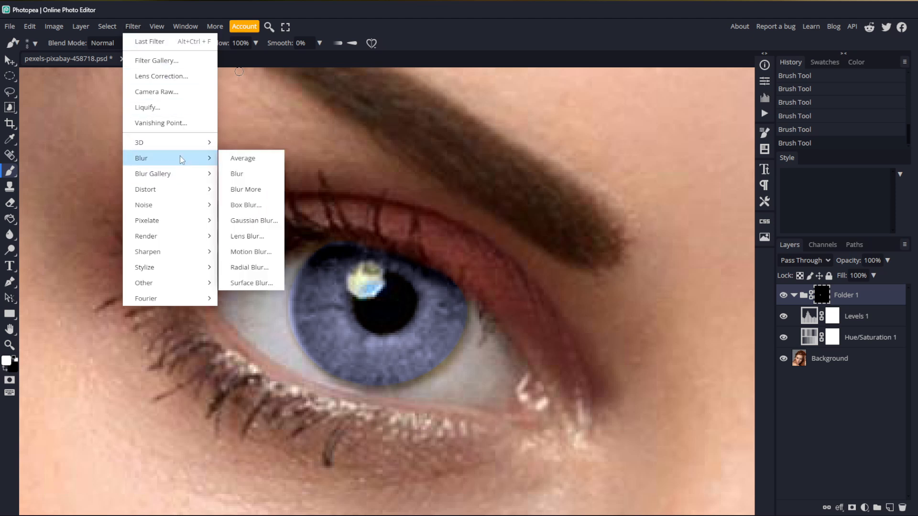
left_click(251, 221)
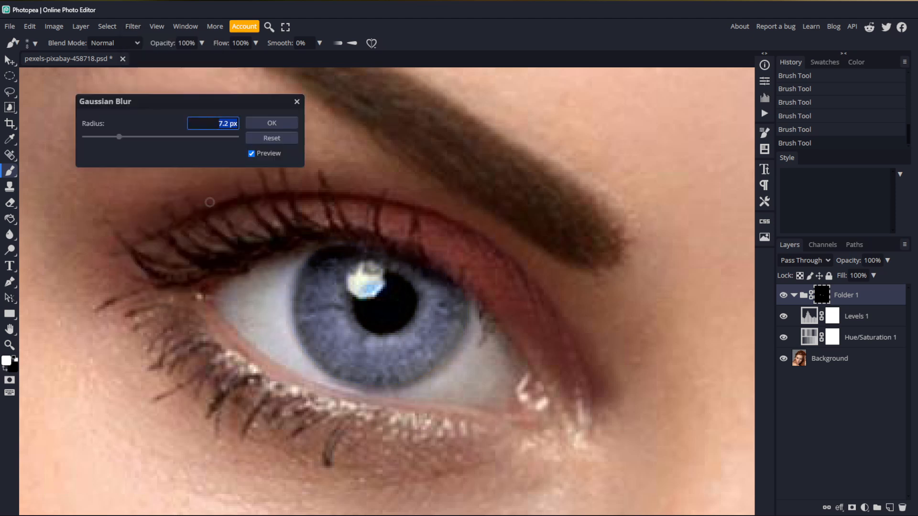
mouse_move(119, 137)
left_mouse_down()
mouse_move(79, 140)
mouse_move(160, 125)
mouse_move(112, 130)
left_mouse_up()
left_click(264, 123)
- Add a Curves adjustment above Levels inside the masked folder and brighten the irises with a curve point at input 160, output 230
scroll(580, 353, "down", 3)
left_click_drag(654, 372, 371, 267)
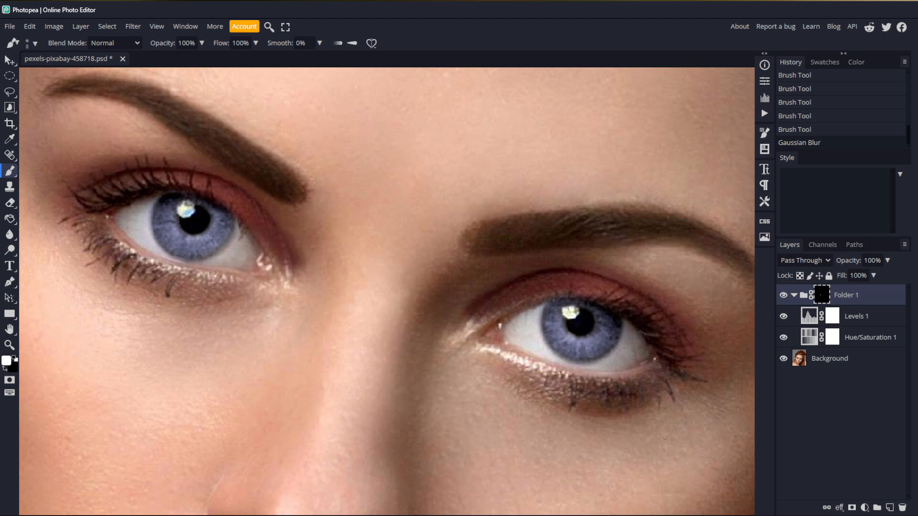
left_click_drag(665, 437, 670, 458)
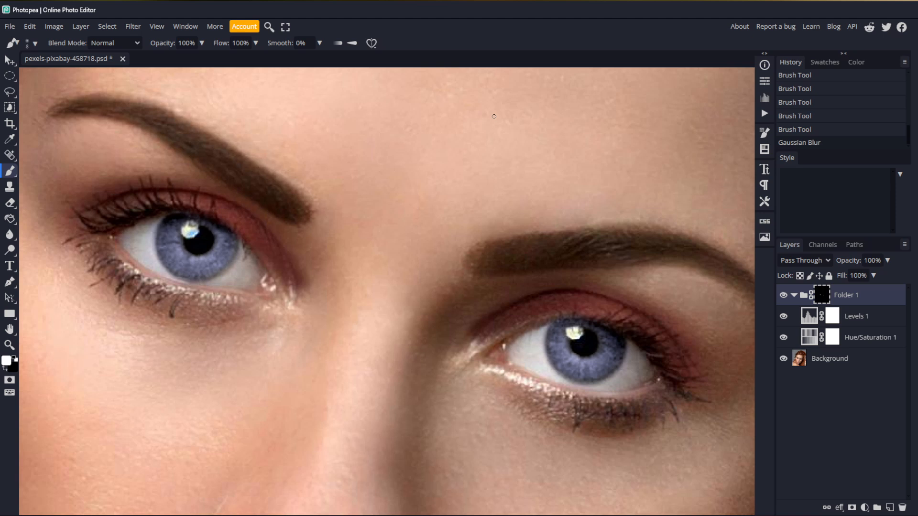
left_click(864, 508)
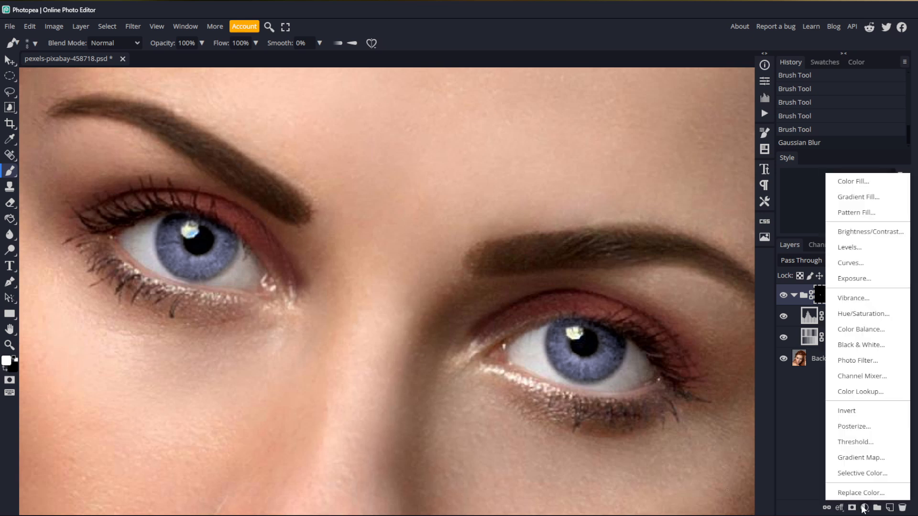
left_click(869, 266)
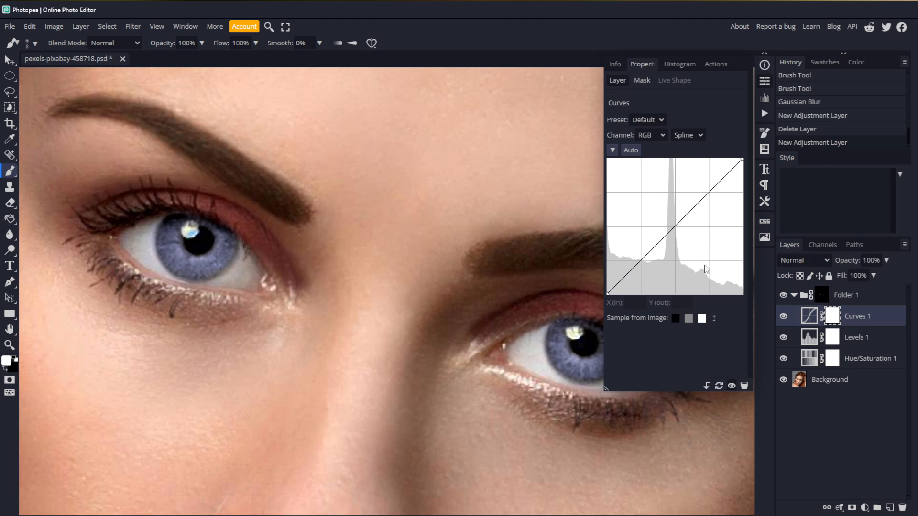
left_click_drag(699, 205, 693, 171)
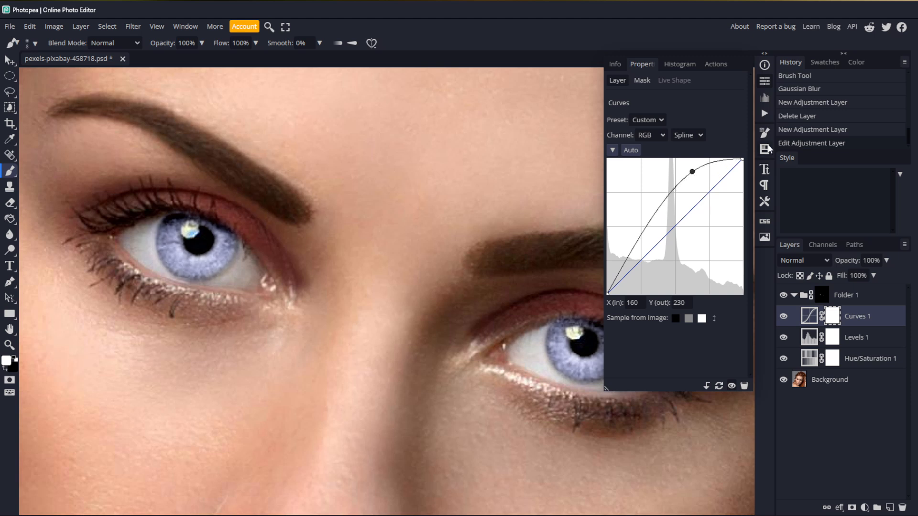
left_click(765, 83)
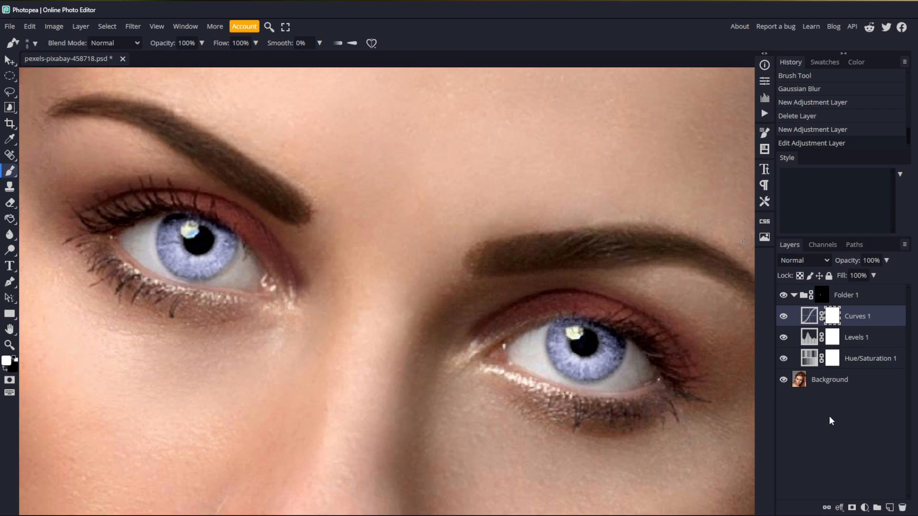
- Invert the brightening Curves mask to black and paint white around the pupil of the first eye
key("ctrl+i")
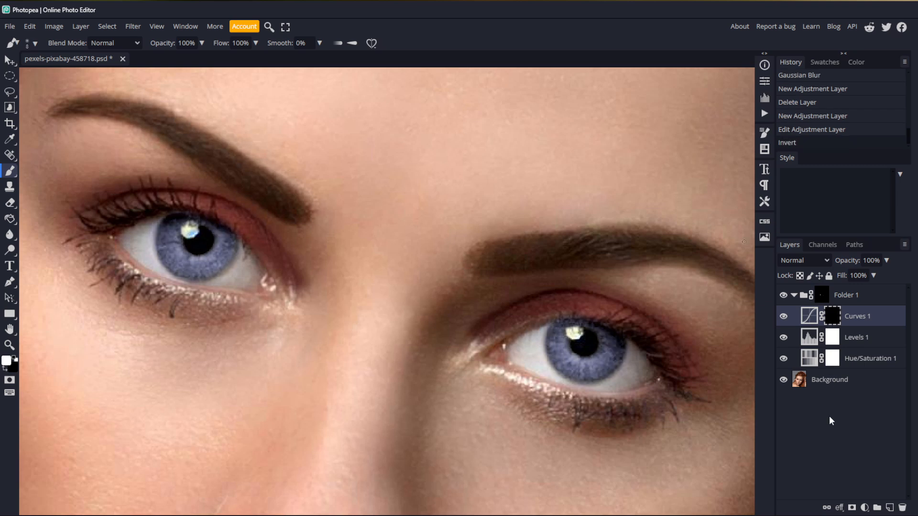
scroll(580, 345, "up", 5)
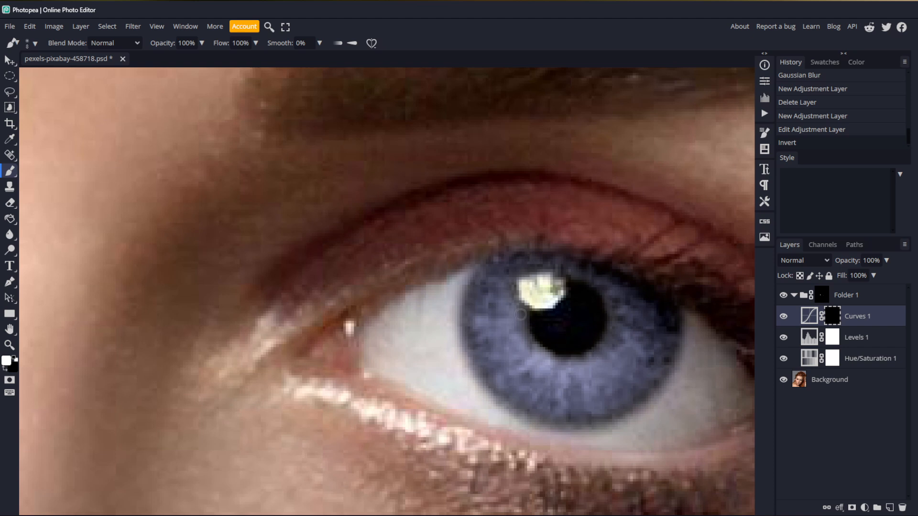
mouse_move(520, 314)
left_mouse_down()
mouse_move(543, 353)
mouse_move(593, 359)
mouse_move(615, 321)
mouse_move(597, 283)
mouse_move(610, 317)
mouse_move(596, 360)
mouse_move(542, 355)
mouse_move(519, 327)
mouse_move(525, 306)
left_mouse_up()
left_click(530, 303)
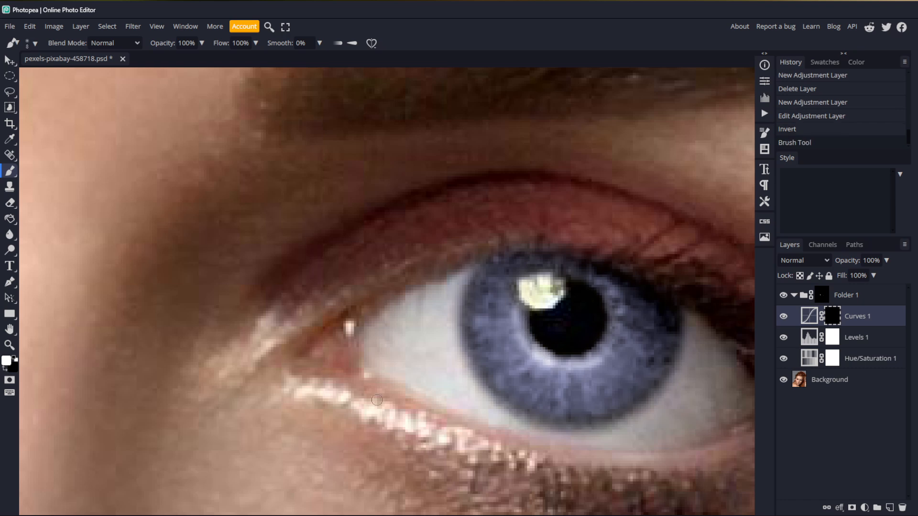
- Paint white around the other eye's pupil on the Curves mask and trim the surrounding glow with black
scroll(240, 308, "right", 10)
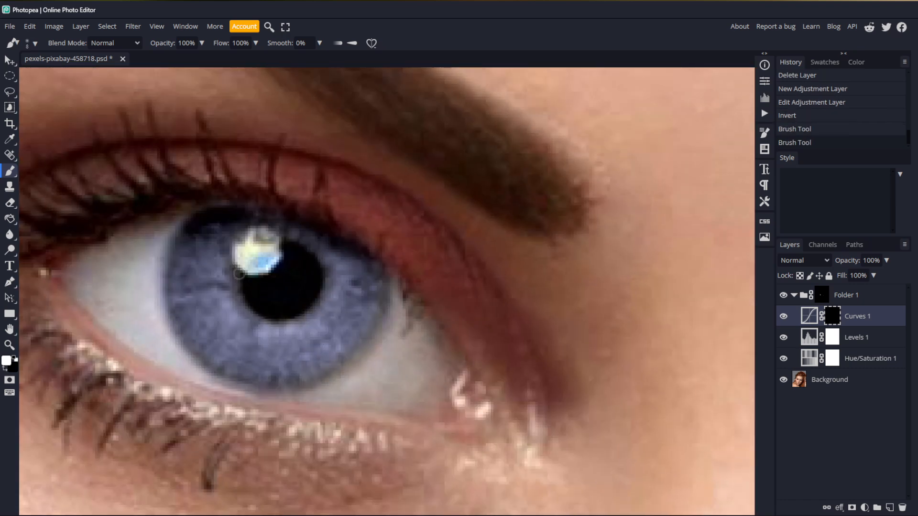
mouse_move(237, 311)
left_mouse_down()
mouse_move(285, 320)
mouse_move(315, 310)
mouse_move(328, 283)
mouse_move(294, 239)
left_mouse_up()
mouse_move(315, 301)
left_mouse_down()
mouse_move(311, 315)
mouse_move(277, 335)
mouse_move(258, 332)
mouse_move(291, 339)
left_mouse_up()
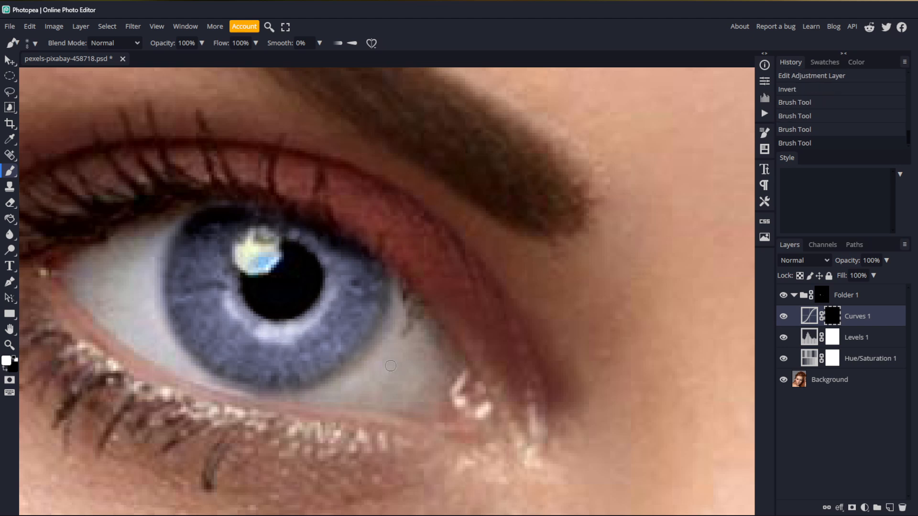
key("x")
left_click_drag(269, 341, 206, 288)
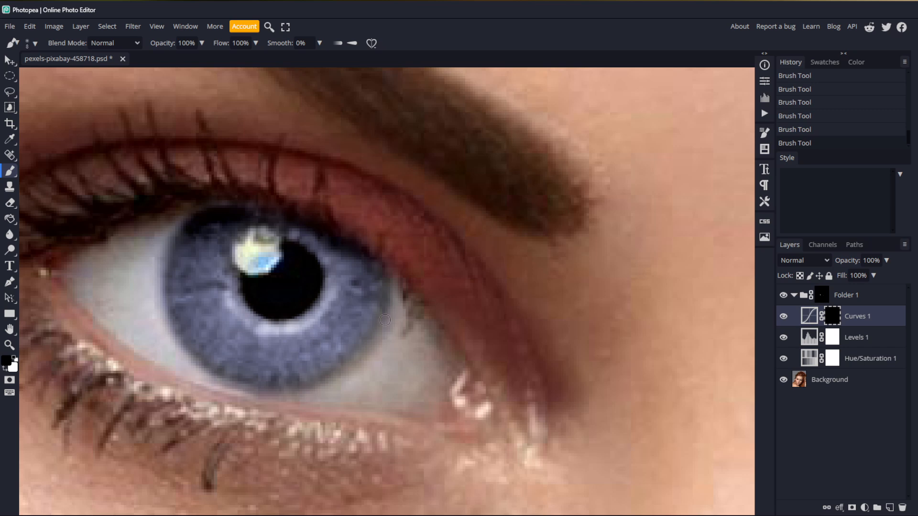
key("x")
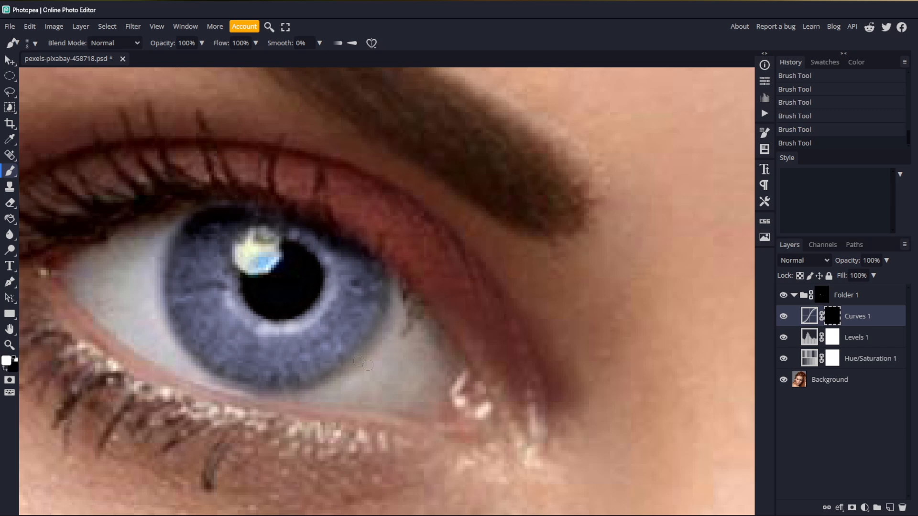
- Lower the brightening Curves layer's opacity to 80%
scroll(606, 416, "down", 3)
scroll(606, 415, "down", 2)
left_click_drag(679, 445, 441, 328)
scroll(441, 328, "down", 1)
left_click(887, 261)
left_click_drag(886, 277, 878, 280)
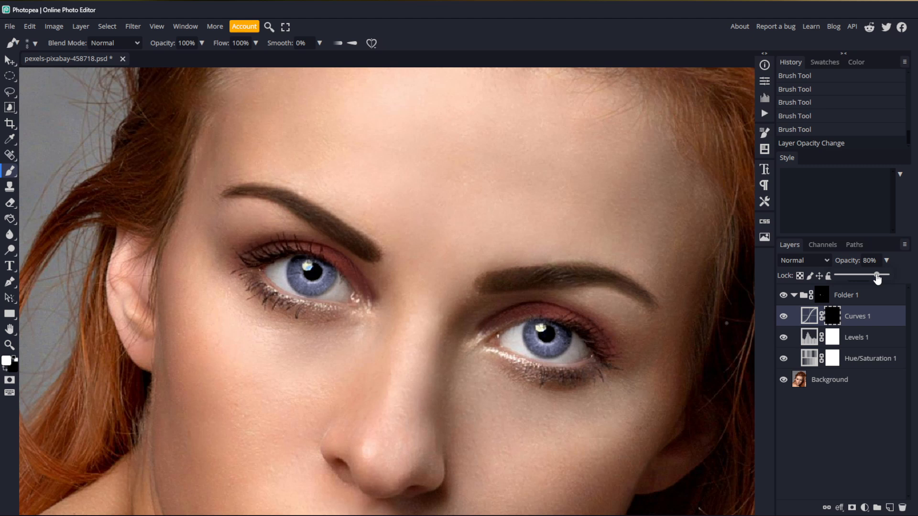
left_click(885, 419)
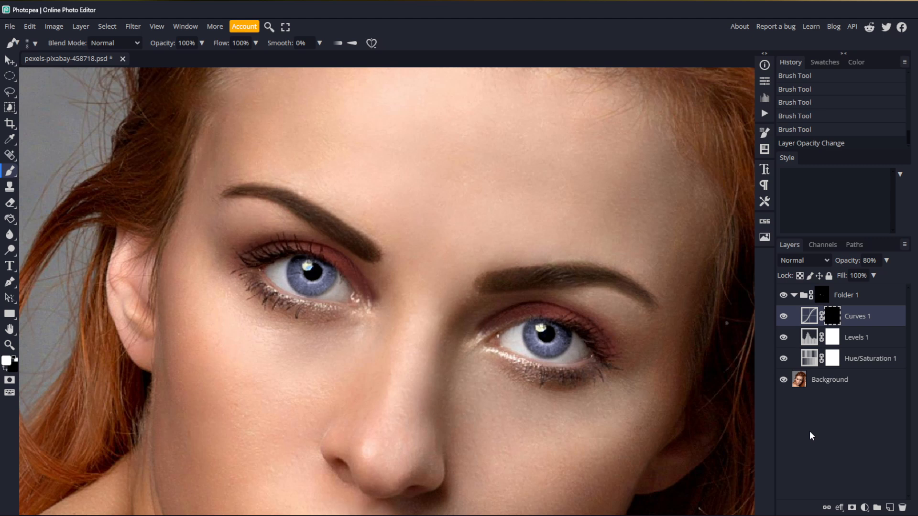
- Add a second Curves adjustment above the first one and darken the irises by pulling the curve down
left_click(865, 508)
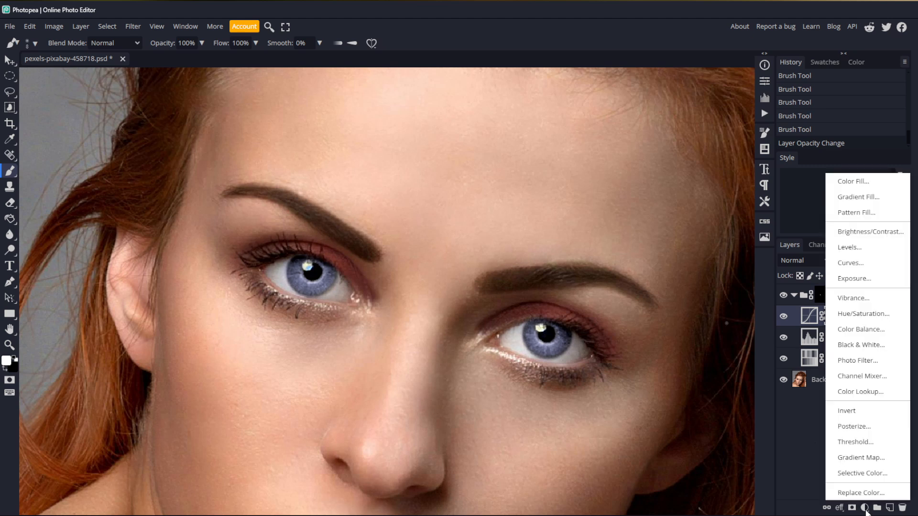
left_click(851, 263)
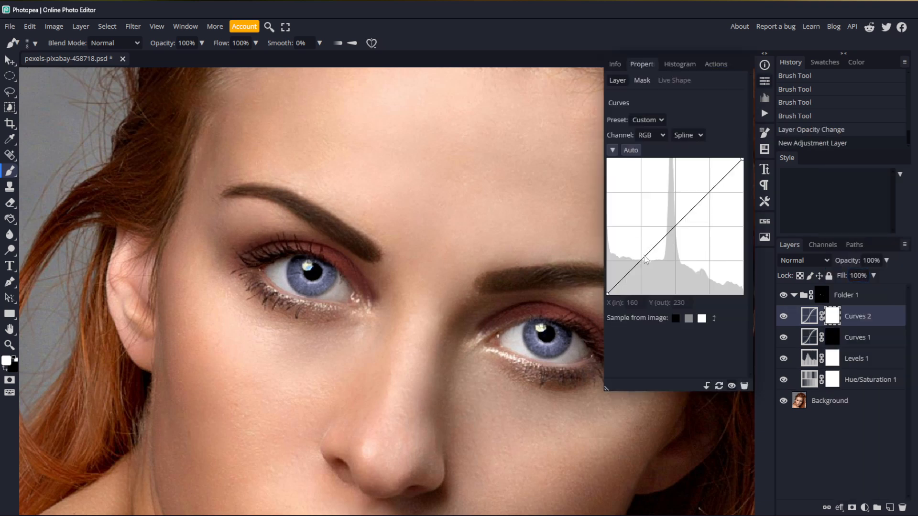
left_click_drag(646, 254, 667, 267)
left_click(765, 82)
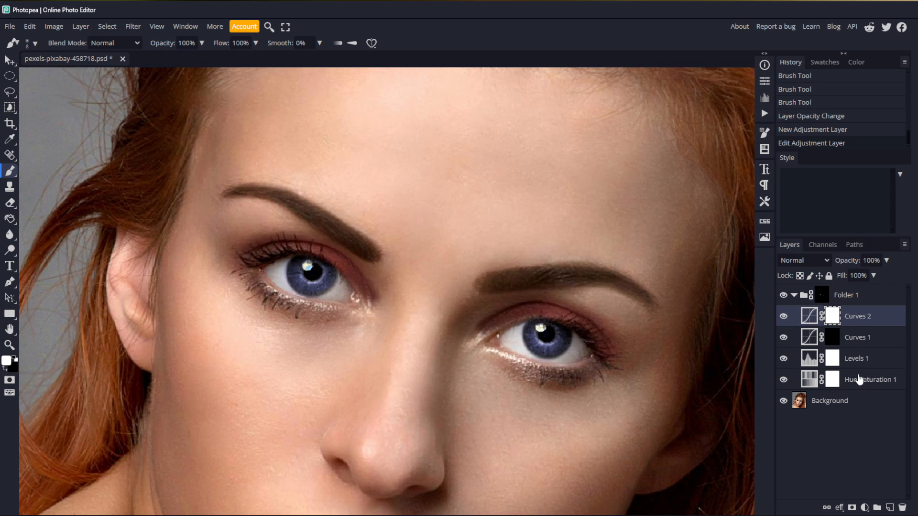
- Invert the darkening Curves mask to black and paint white along the outer iris edge of the first eye
key("ctrl+i")
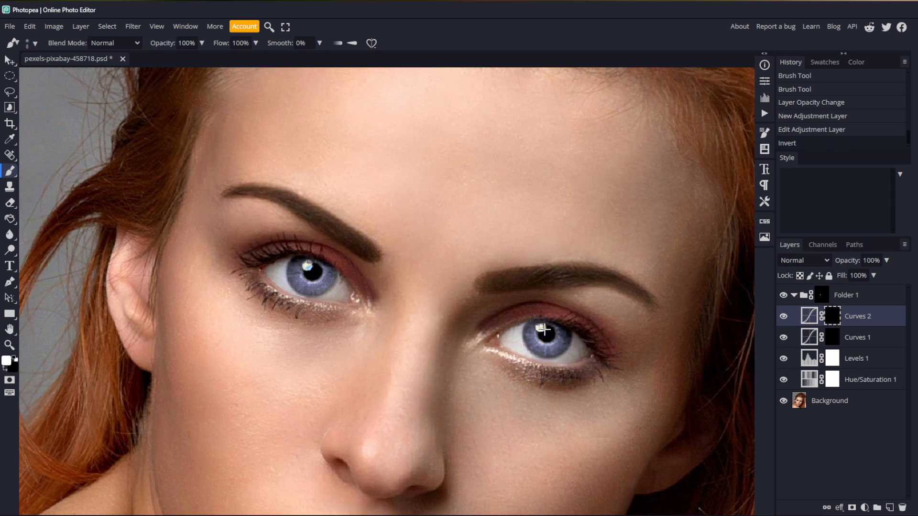
scroll(545, 333, "up", 5)
mouse_move(449, 265)
left_mouse_down()
mouse_move(448, 350)
mouse_move(467, 386)
mouse_move(521, 415)
mouse_move(571, 418)
mouse_move(625, 398)
mouse_move(659, 349)
mouse_move(662, 305)
left_mouse_up()
- Paint white along the other eye's outer iris edge on the darkening Curves mask
scroll(160, 326, "down", 2)
left_click_drag(160, 325, 611, 459)
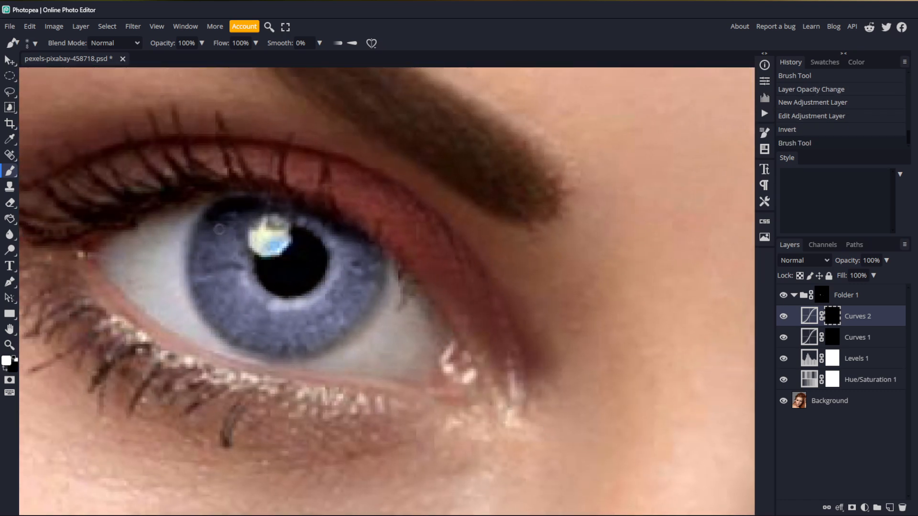
scroll(205, 238, "up", 2)
mouse_move(204, 217)
left_mouse_down()
mouse_move(188, 279)
mouse_move(209, 338)
mouse_move(239, 375)
mouse_move(302, 395)
mouse_move(374, 385)
mouse_move(424, 344)
mouse_move(444, 292)
mouse_move(440, 259)
mouse_move(414, 232)
left_mouse_up()
- Soften the painted iris rings on the darkening Curves mask with a reduced-radius Gaussian Blur
scroll(639, 437, "down", 10)
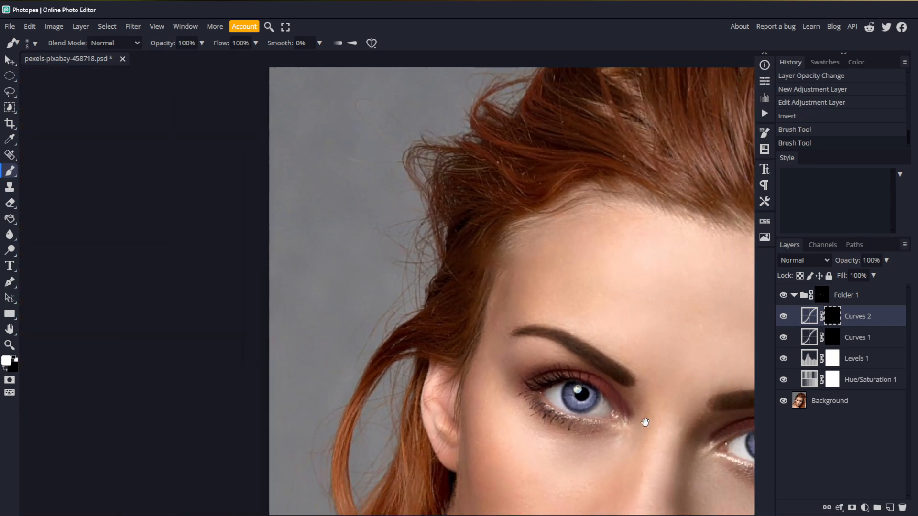
left_click_drag(645, 422, 397, 271)
scroll(405, 287, "down", 3)
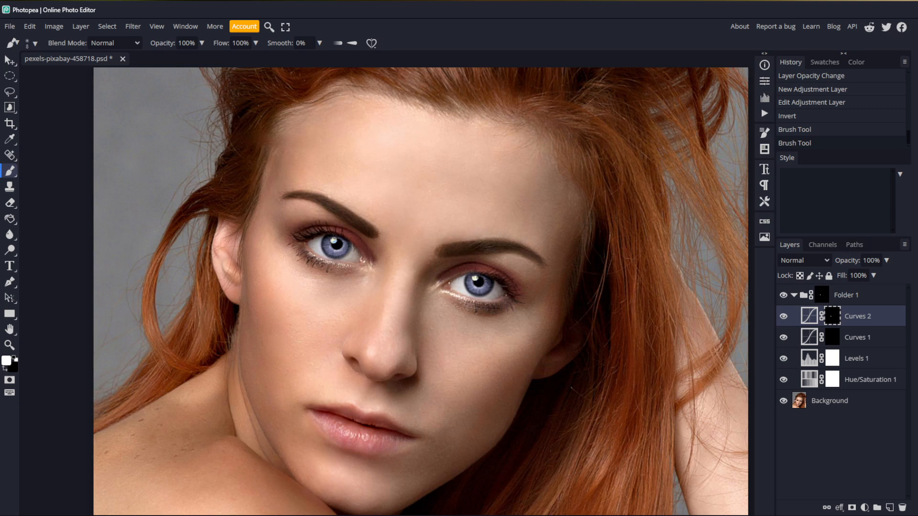
left_click(133, 27)
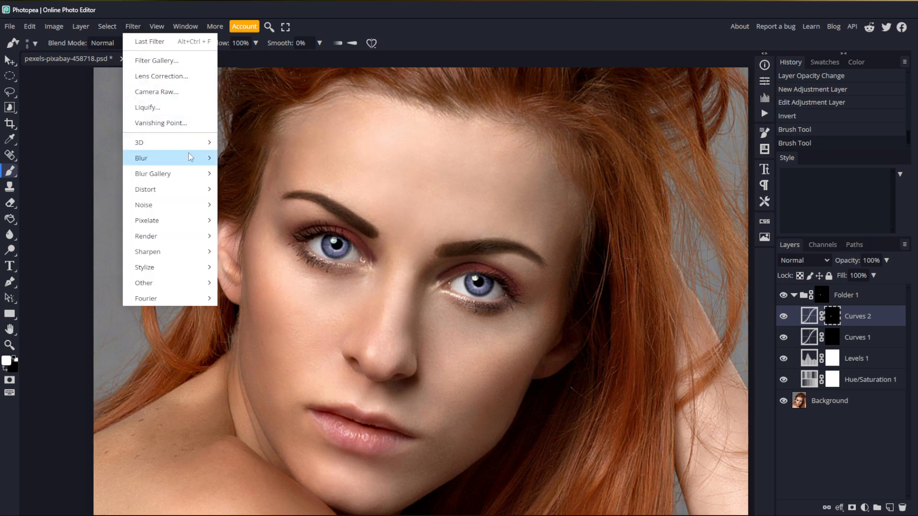
mouse_move(190, 157)
left_click(253, 220)
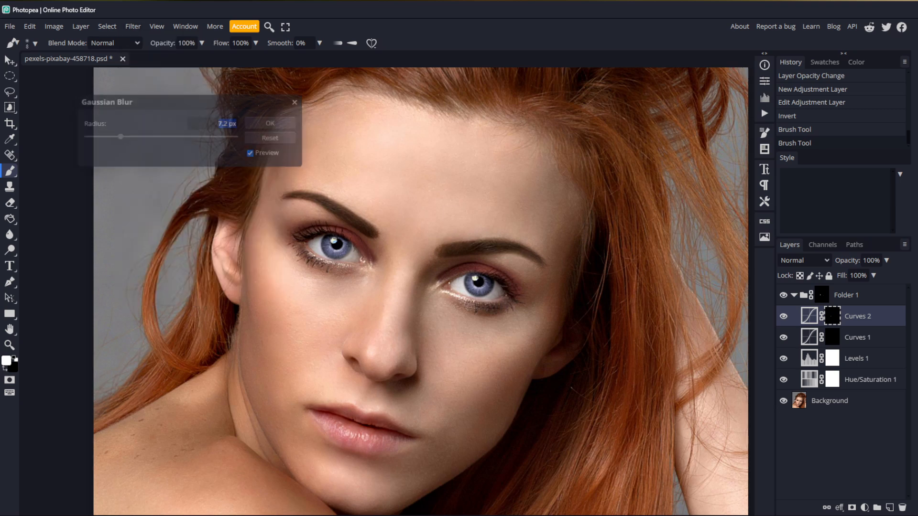
left_click_drag(119, 138, 113, 140)
left_click(264, 126)
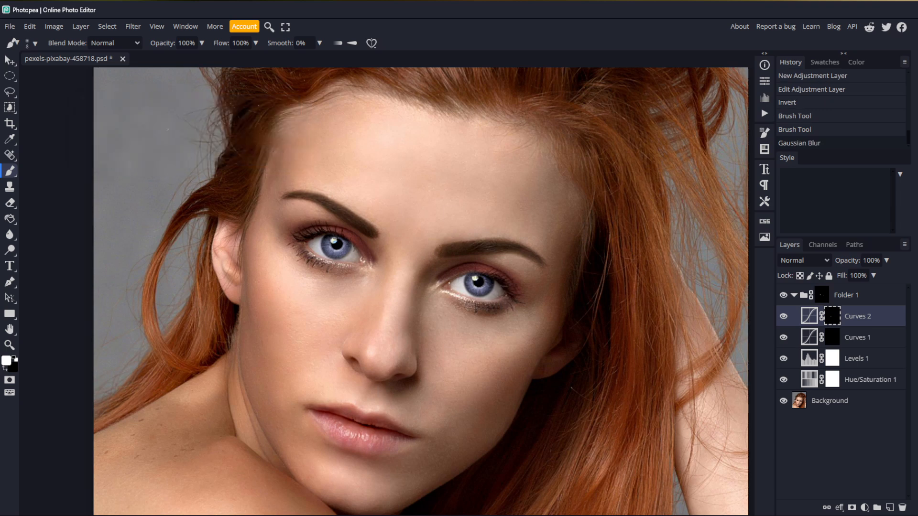
- Fit the whole portrait in view and toggle both Curves layers off and on to compare their effect
key("ctrl+0")
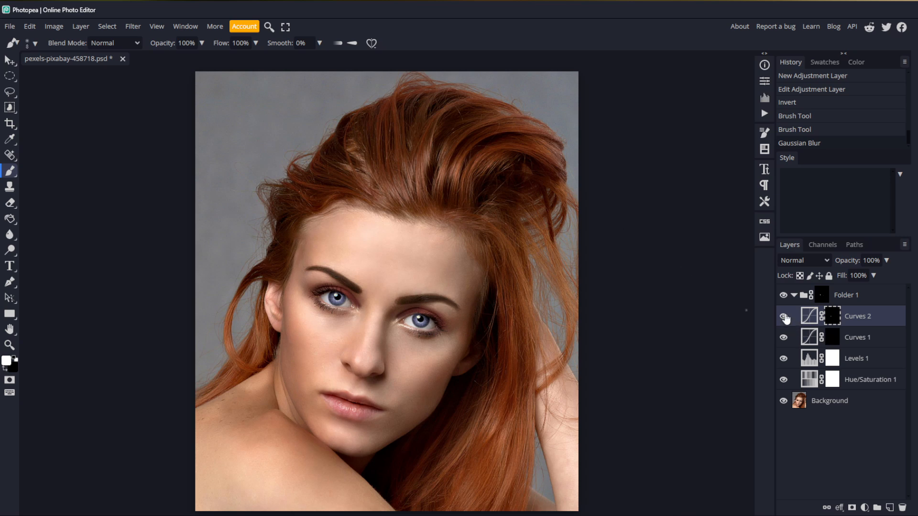
left_click(785, 317)
left_click(784, 338)
left_click(784, 338)
left_click(785, 317)
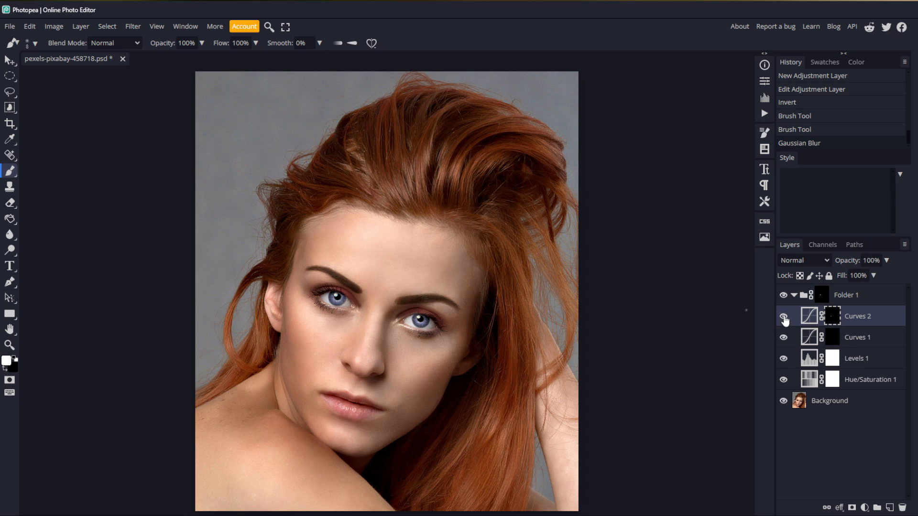